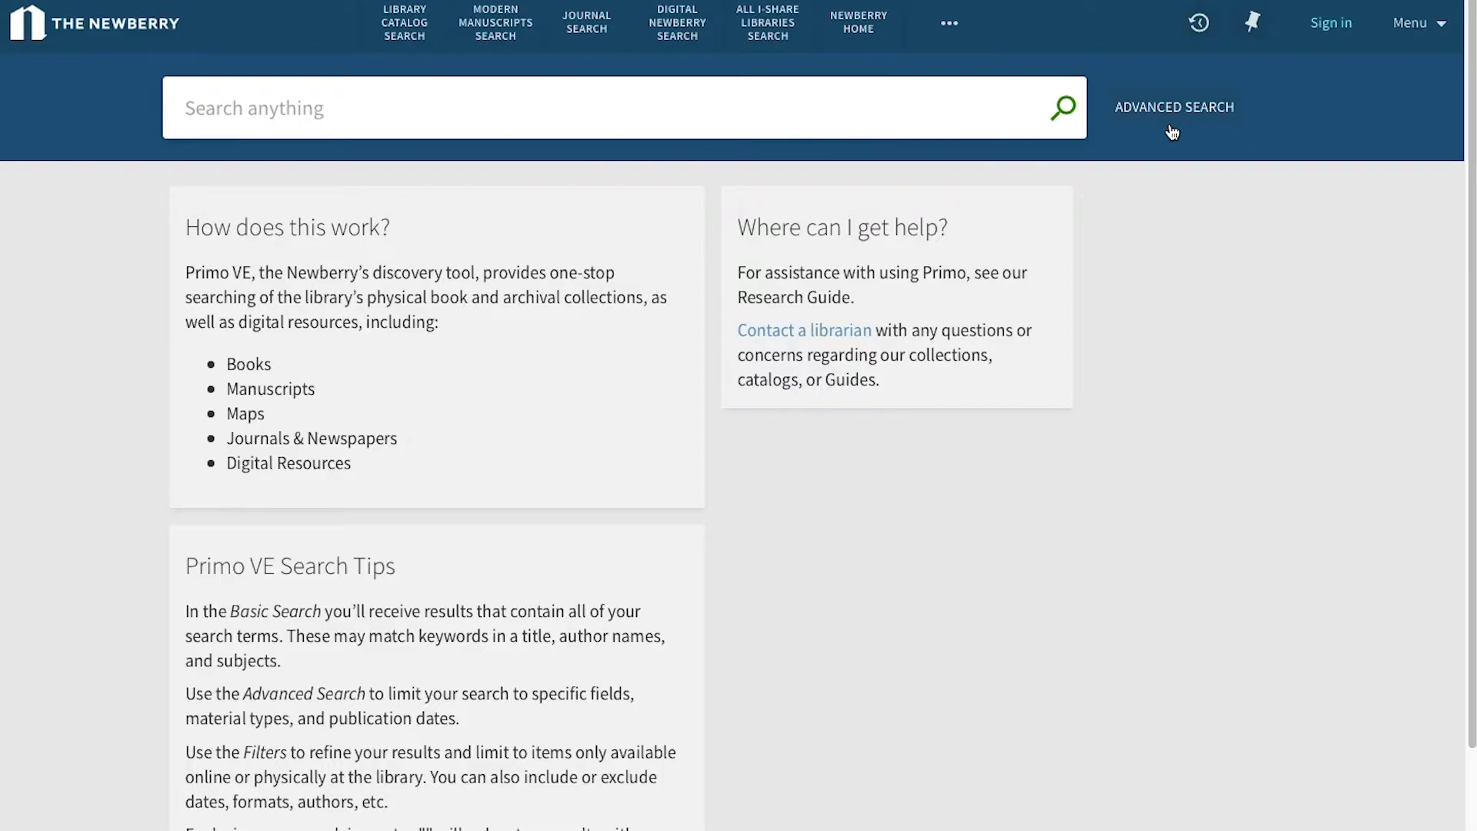
- Open advanced search and set the first line to Author/Creator contains 'gwendolyn brooks'
{"action": "left_click", "coordinate": [1189, 109]}
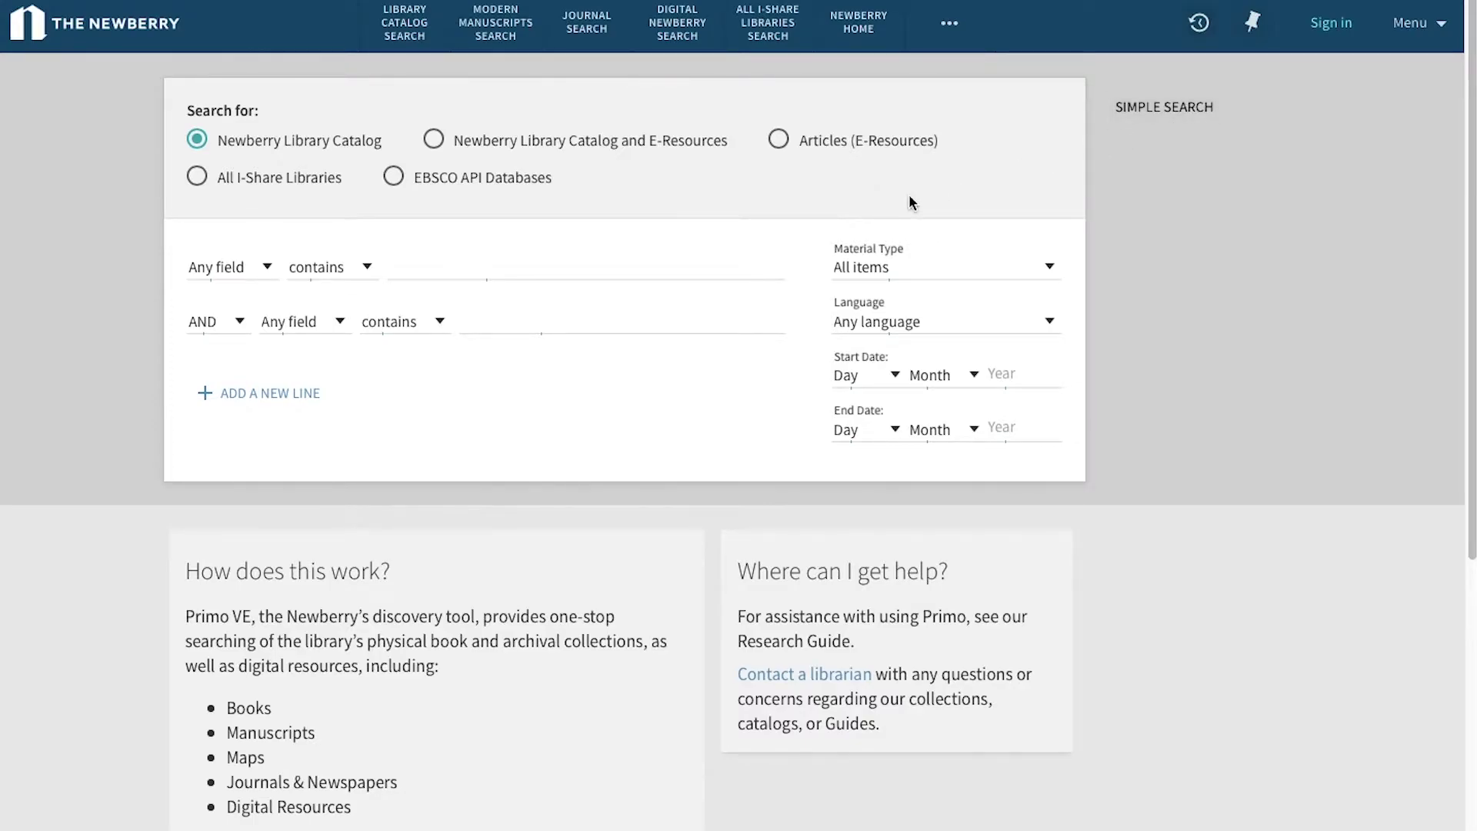
{"action": "left_click", "coordinate": [267, 275]}
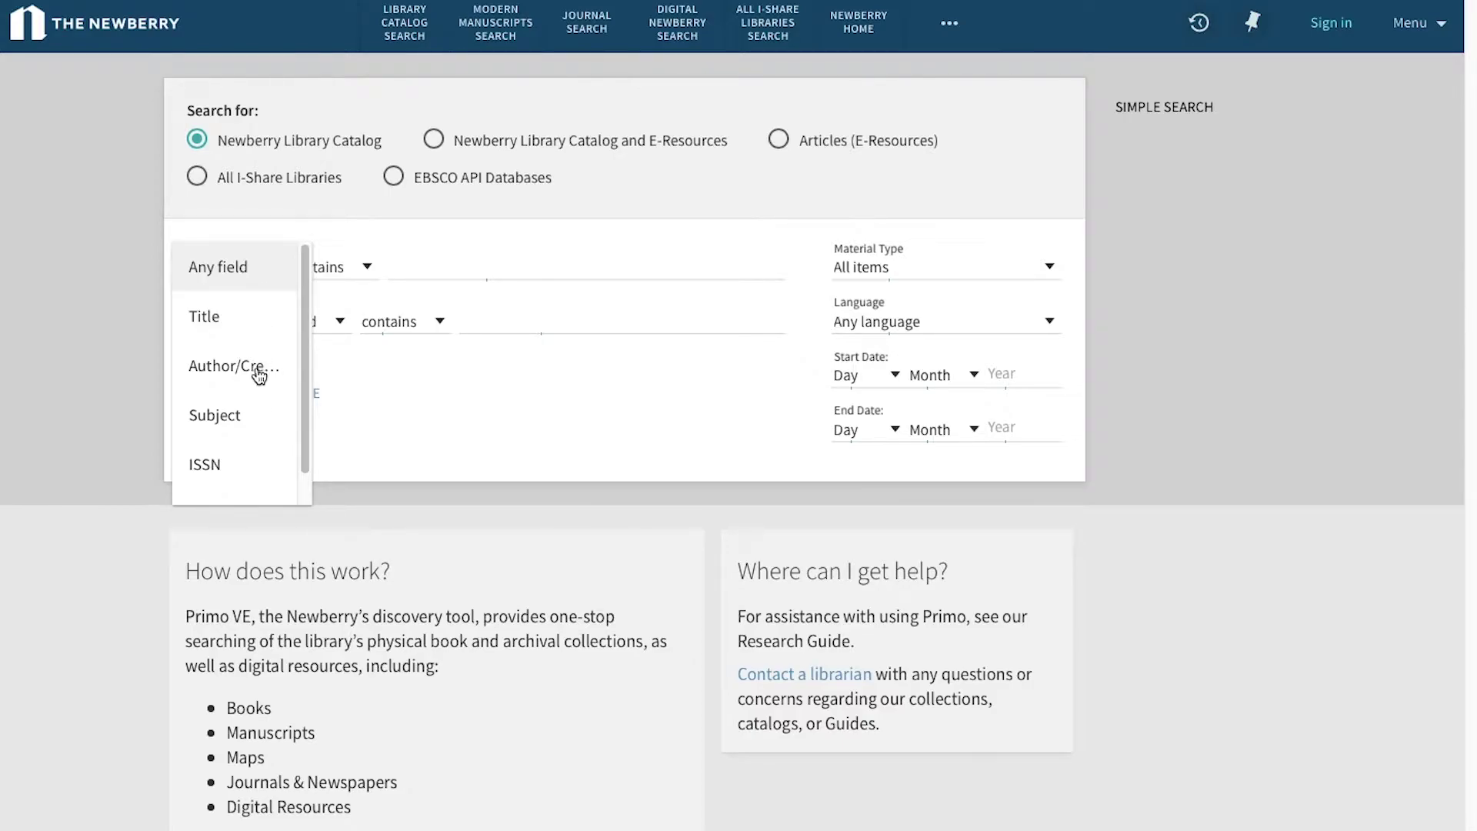
{"action": "left_click", "coordinate": [259, 371]}
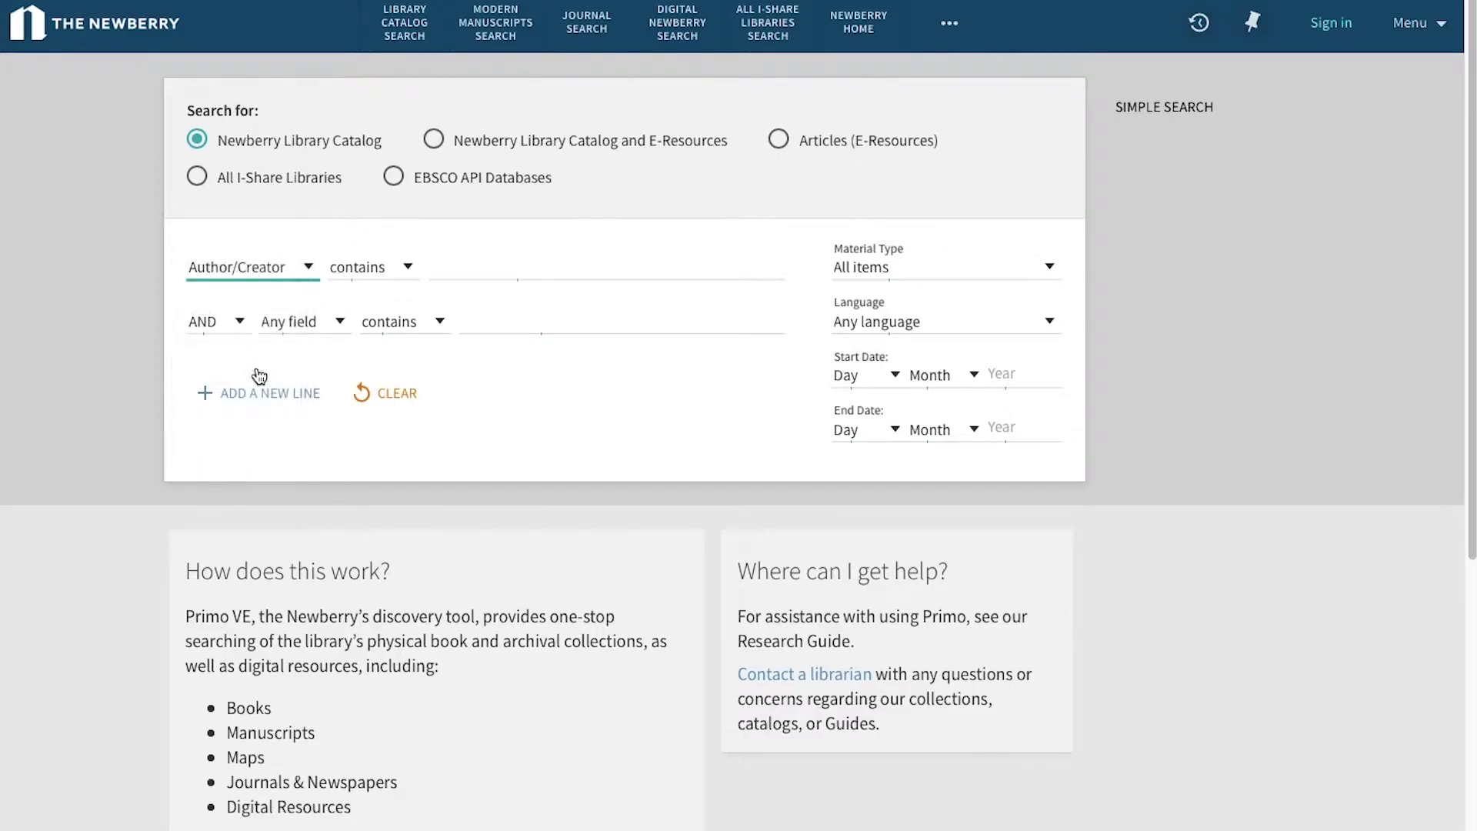
{"action": "left_click", "coordinate": [452, 269]}
{"action": "type", "text": "gwe"}
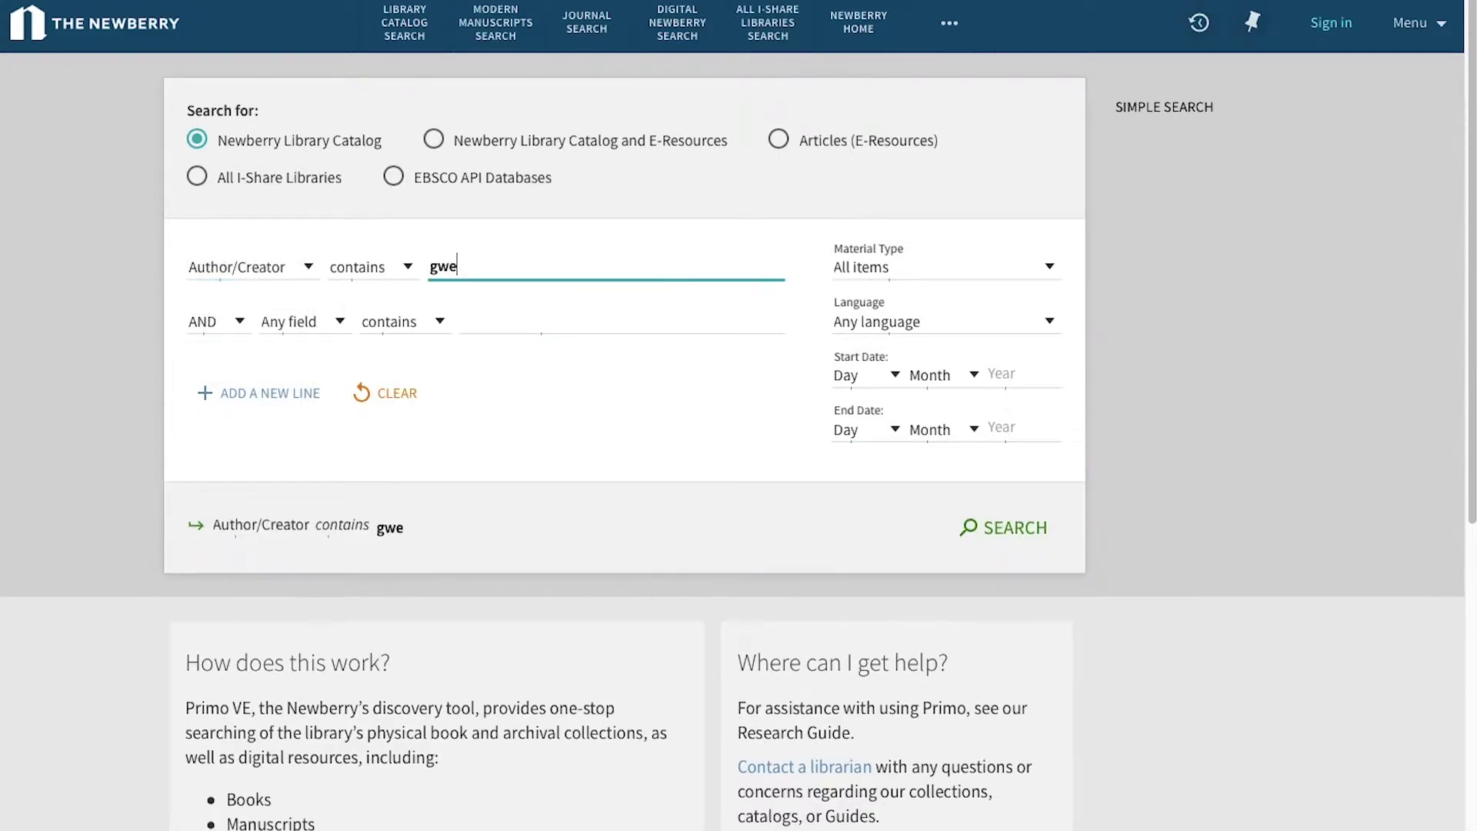
{"action": "type", "text": "ndolyn brooks"}
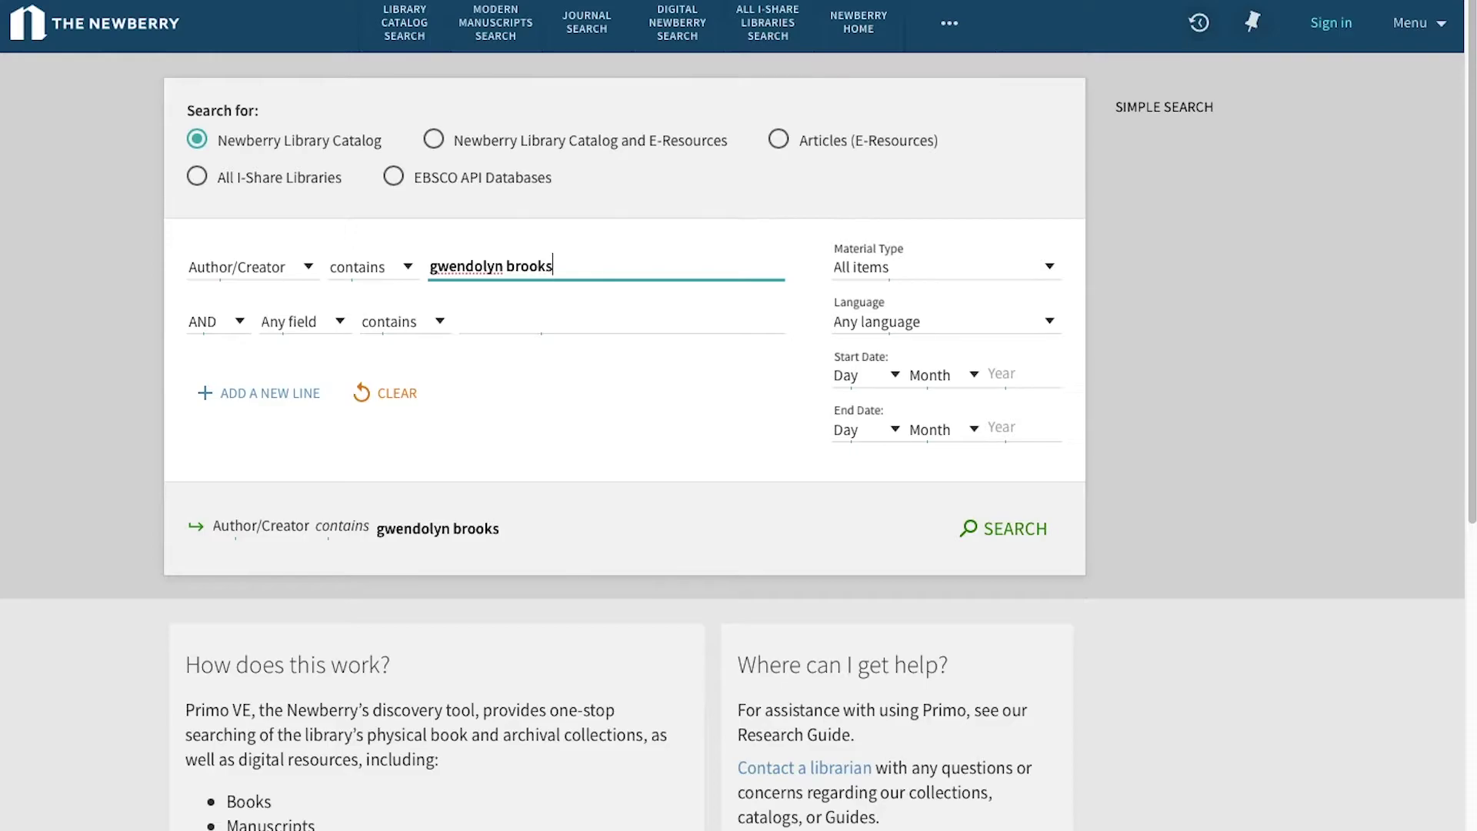
{"action": "left_click", "coordinate": [407, 282]}
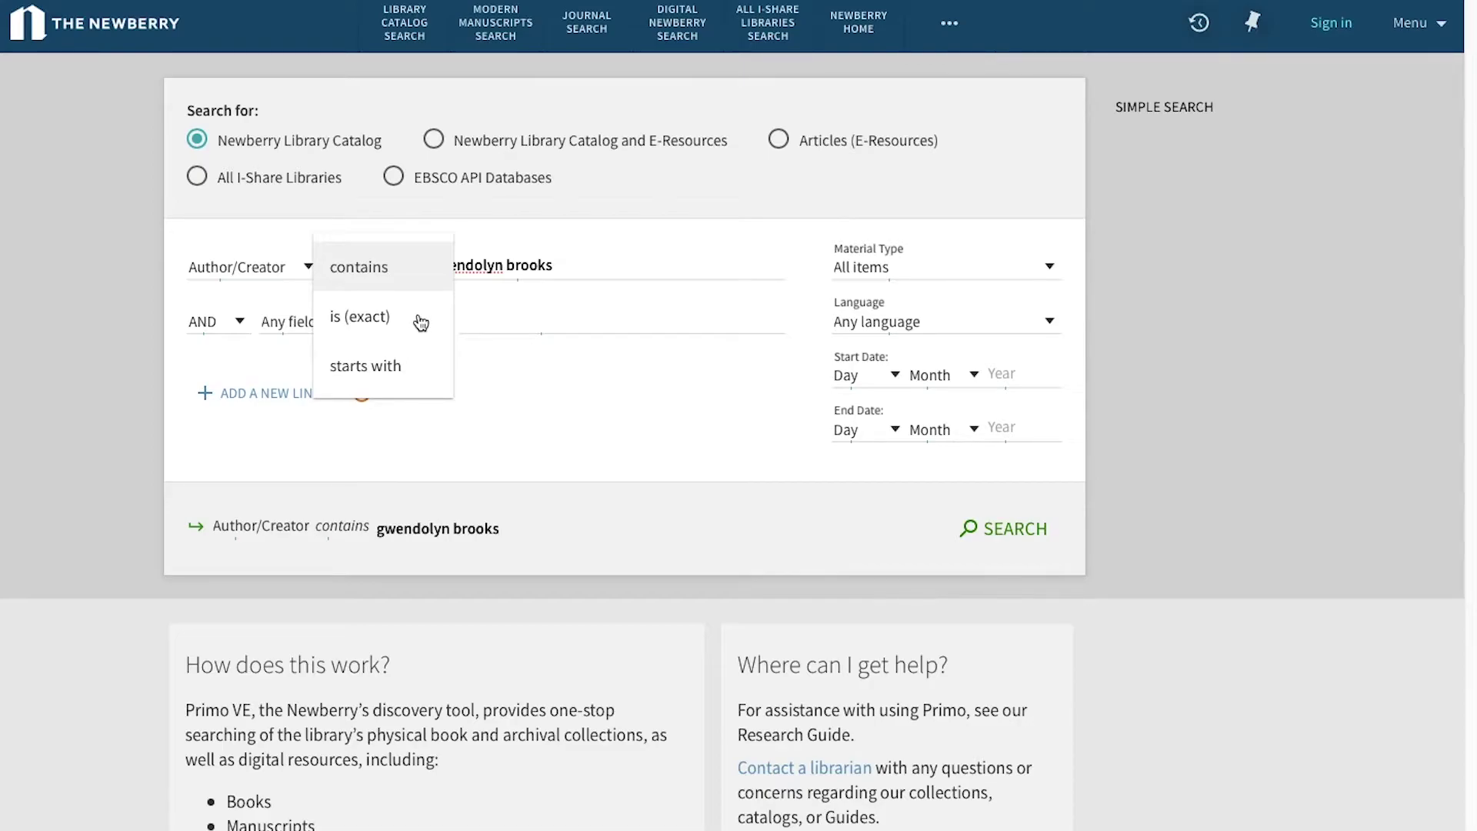
- Add a second line, Subject contains 'manuscript', and review the AND/OR/NOT options
{"action": "left_click", "coordinate": [400, 275]}
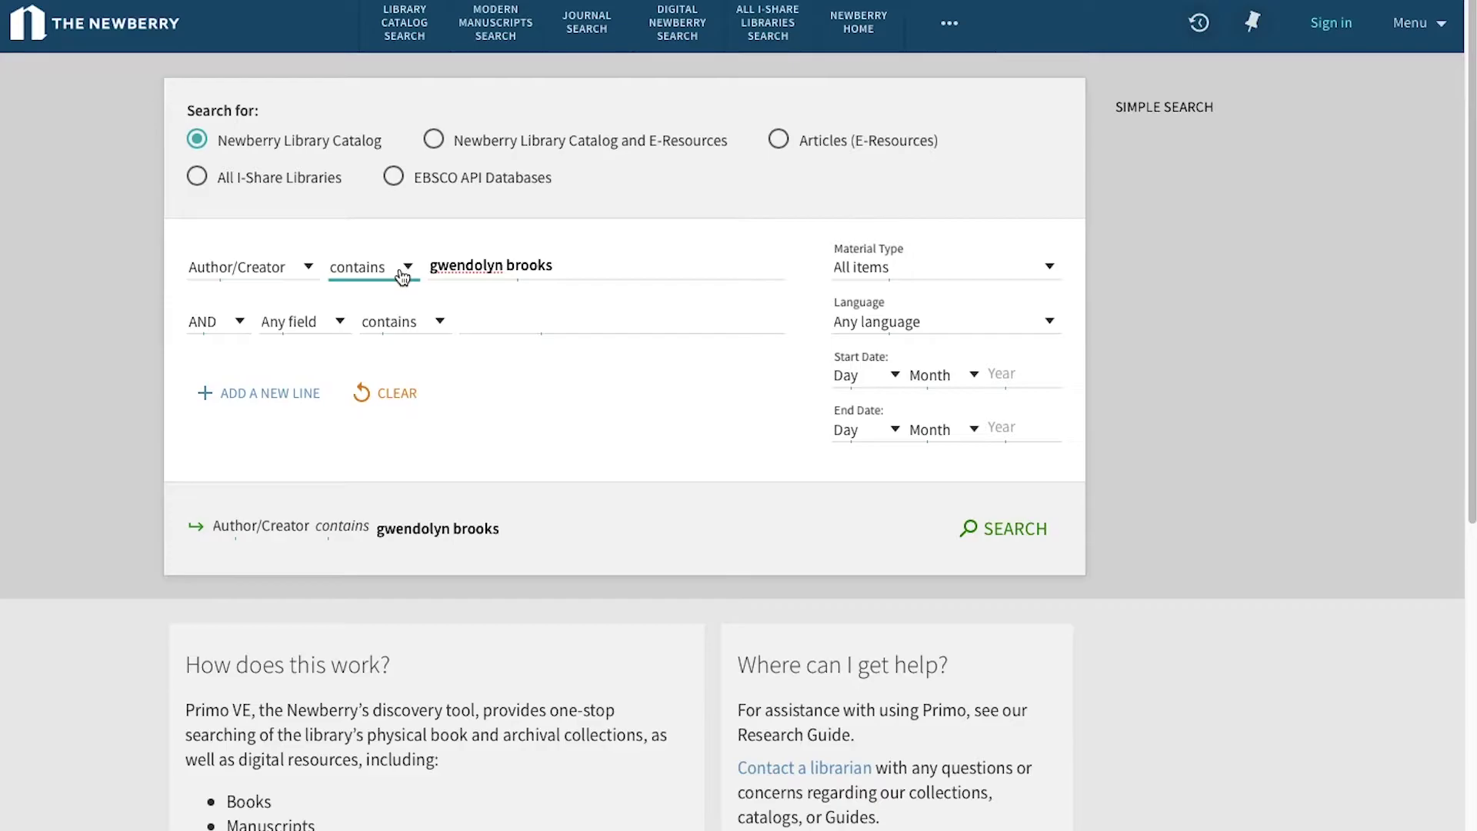
{"action": "left_click", "coordinate": [341, 325]}
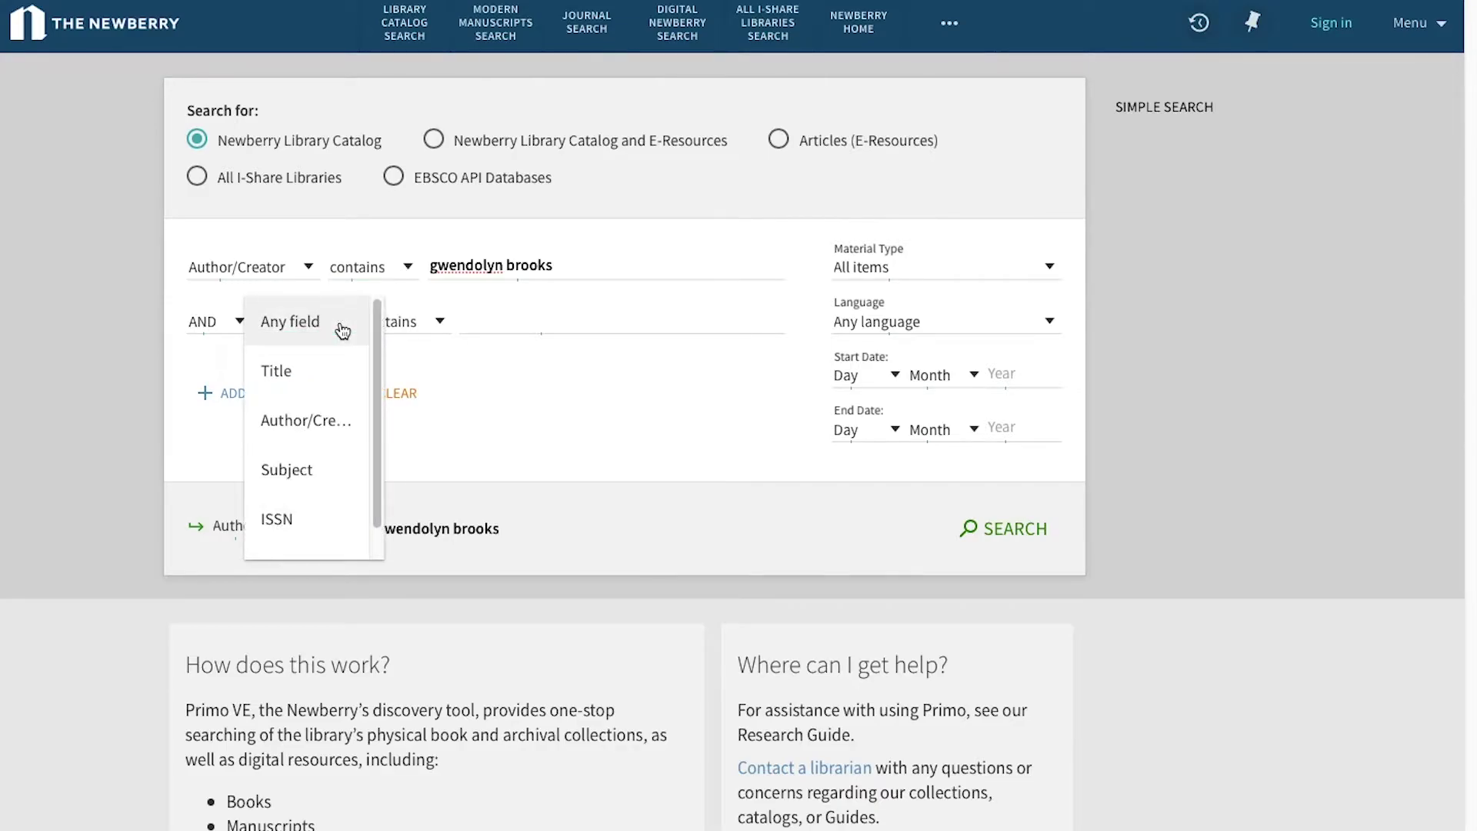
{"action": "left_click", "coordinate": [314, 471]}
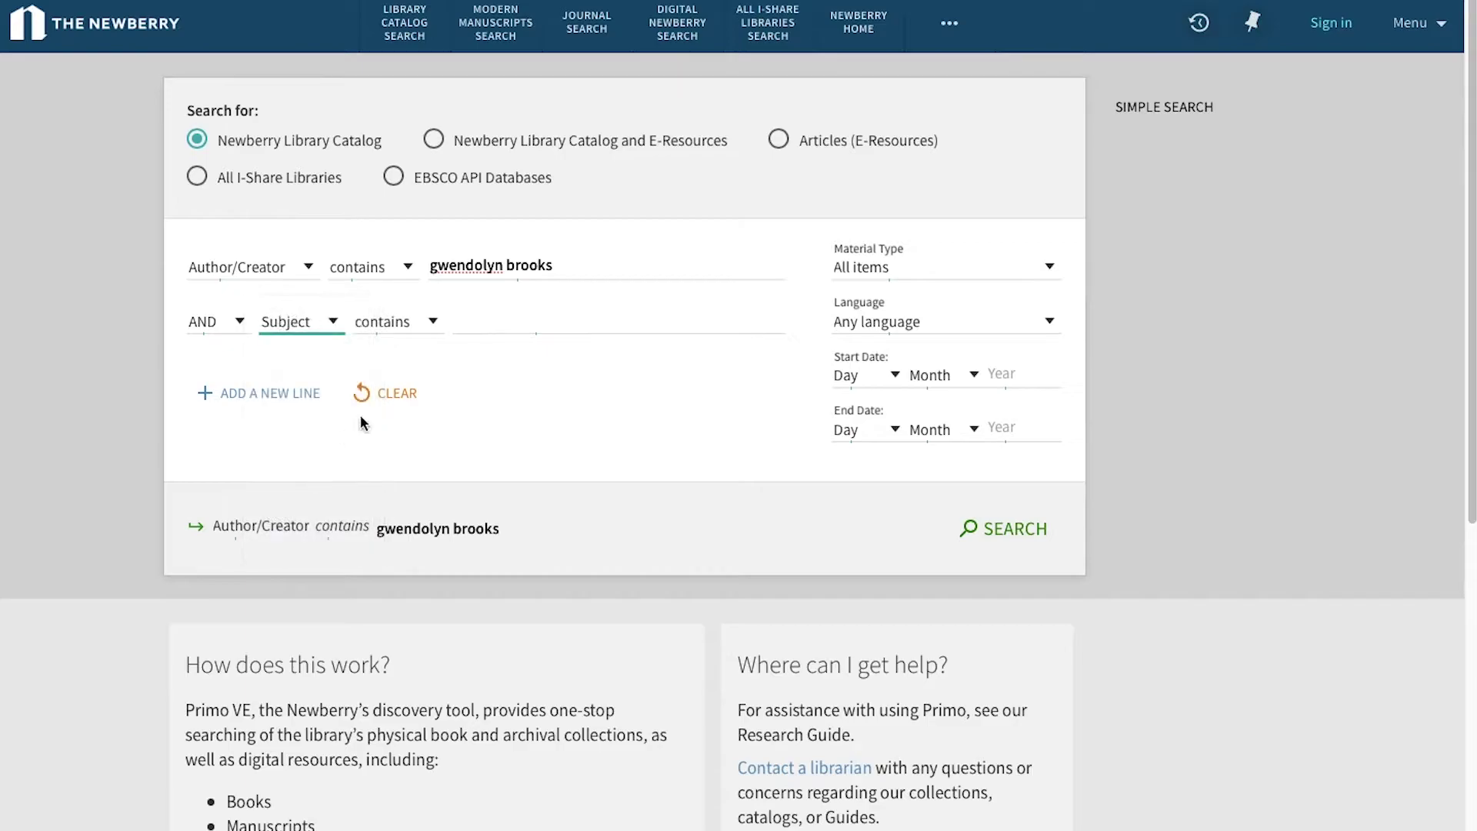
{"action": "left_click", "coordinate": [500, 314]}
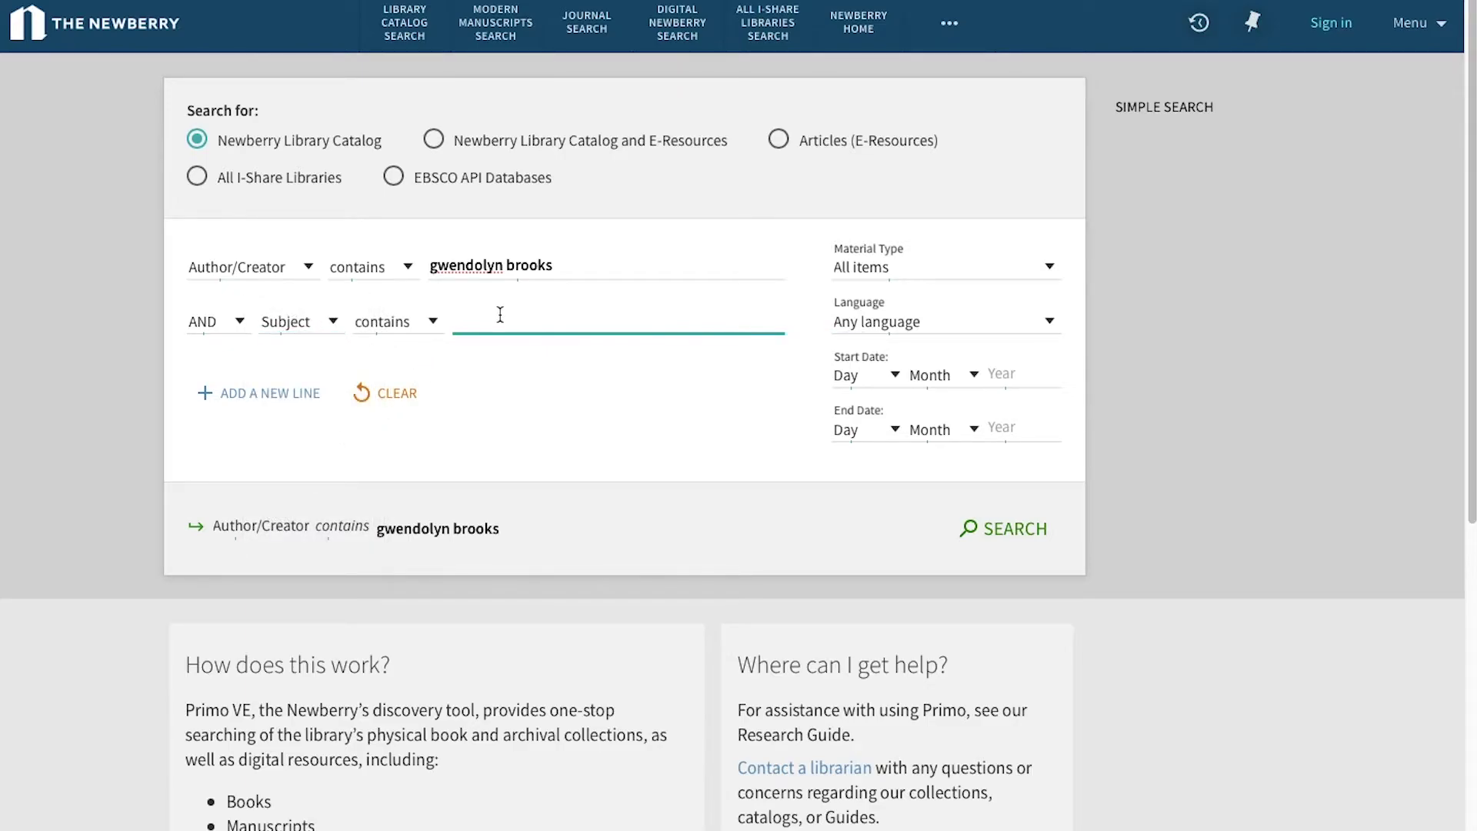
{"action": "type", "text": "manusc"}
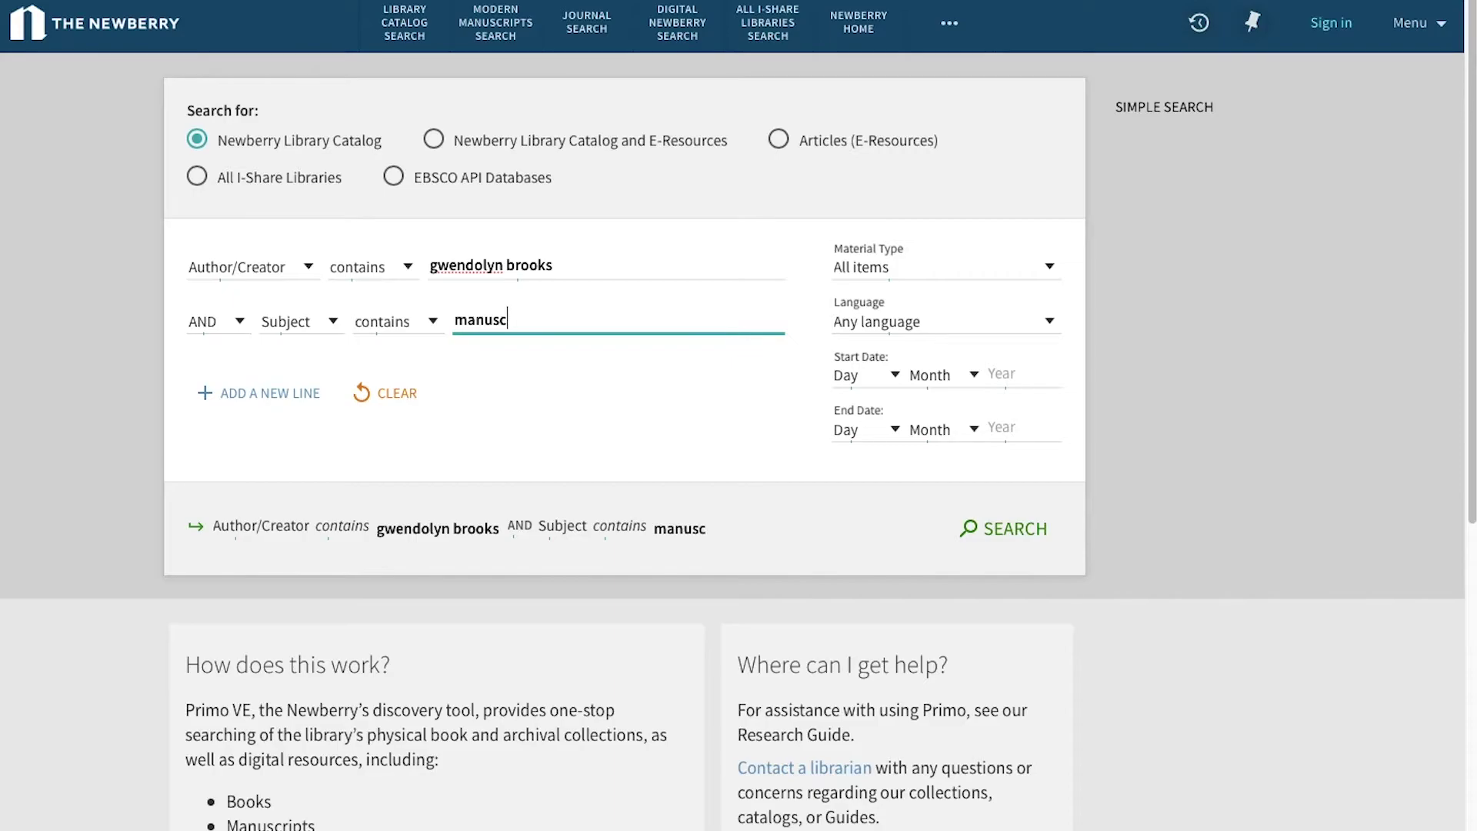
{"action": "type", "text": "ript"}
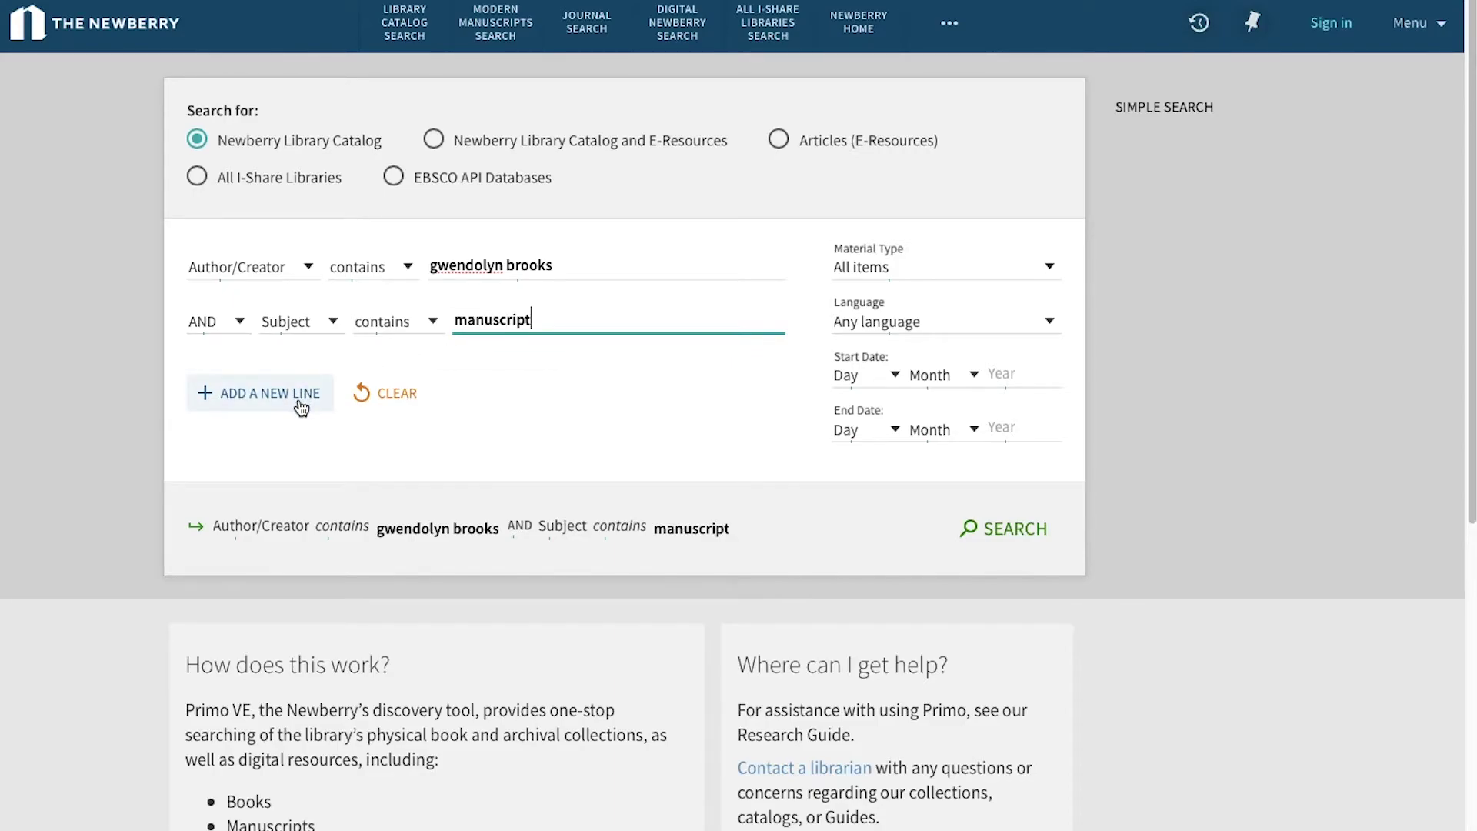
{"action": "left_click", "coordinate": [242, 327]}
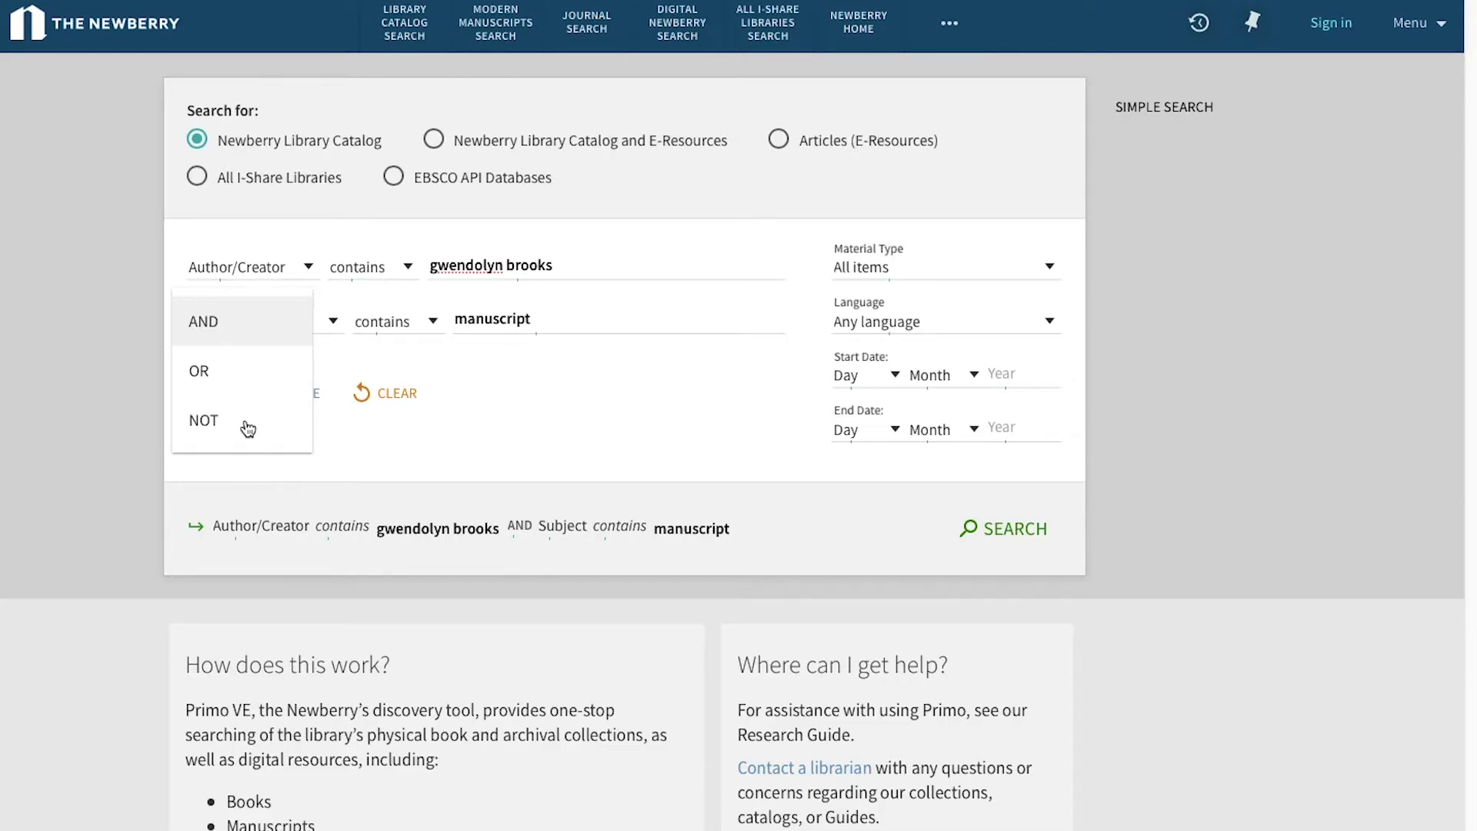
- Keep AND, all material types and any language, and set dates from 1917 to 2000
{"action": "left_click", "coordinate": [480, 392]}
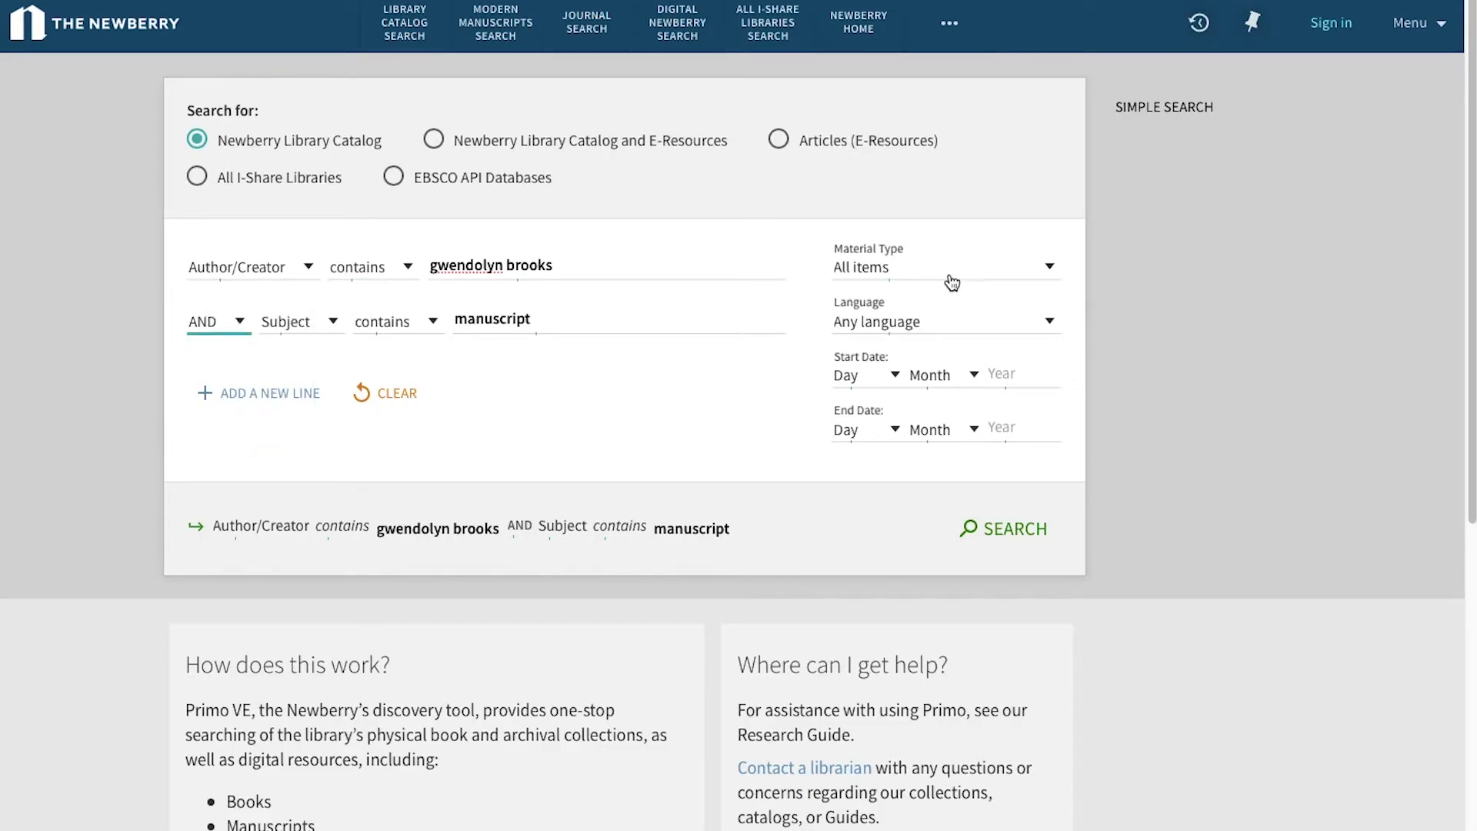
{"action": "left_click", "coordinate": [1051, 274]}
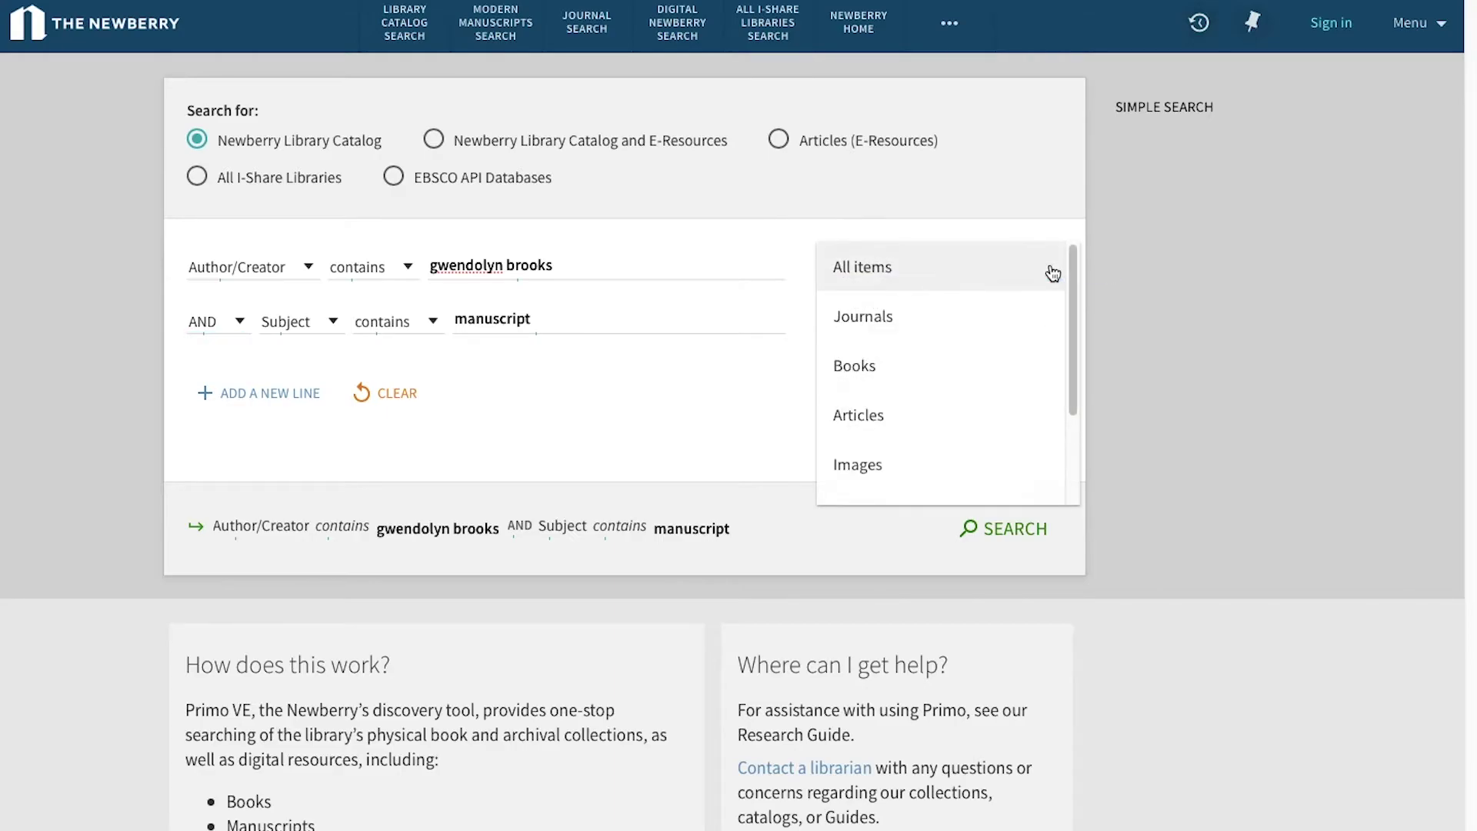
{"action": "left_click", "coordinate": [1110, 276]}
{"action": "left_click", "coordinate": [1051, 323]}
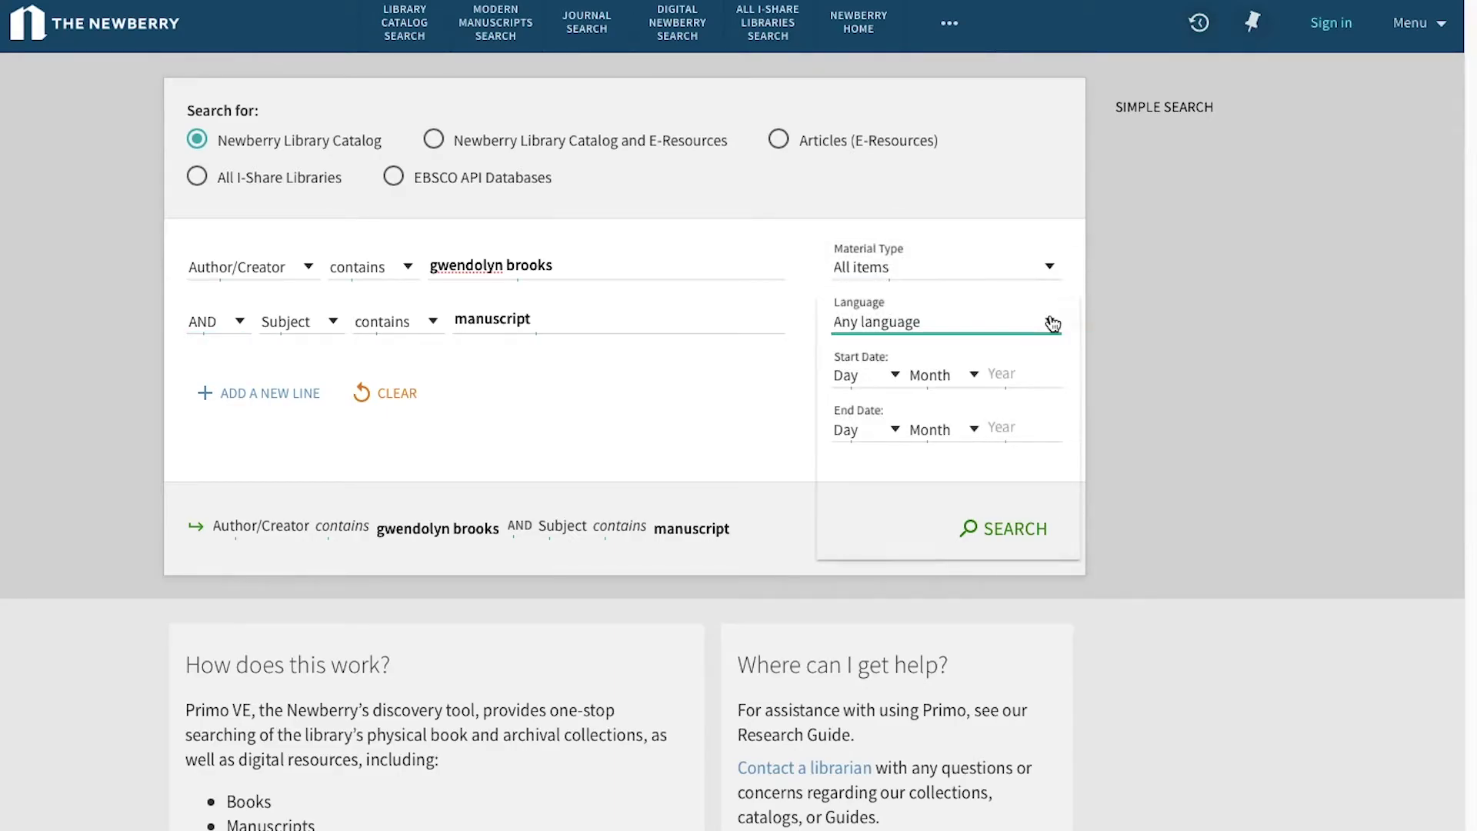
{"action": "left_click", "coordinate": [1123, 339]}
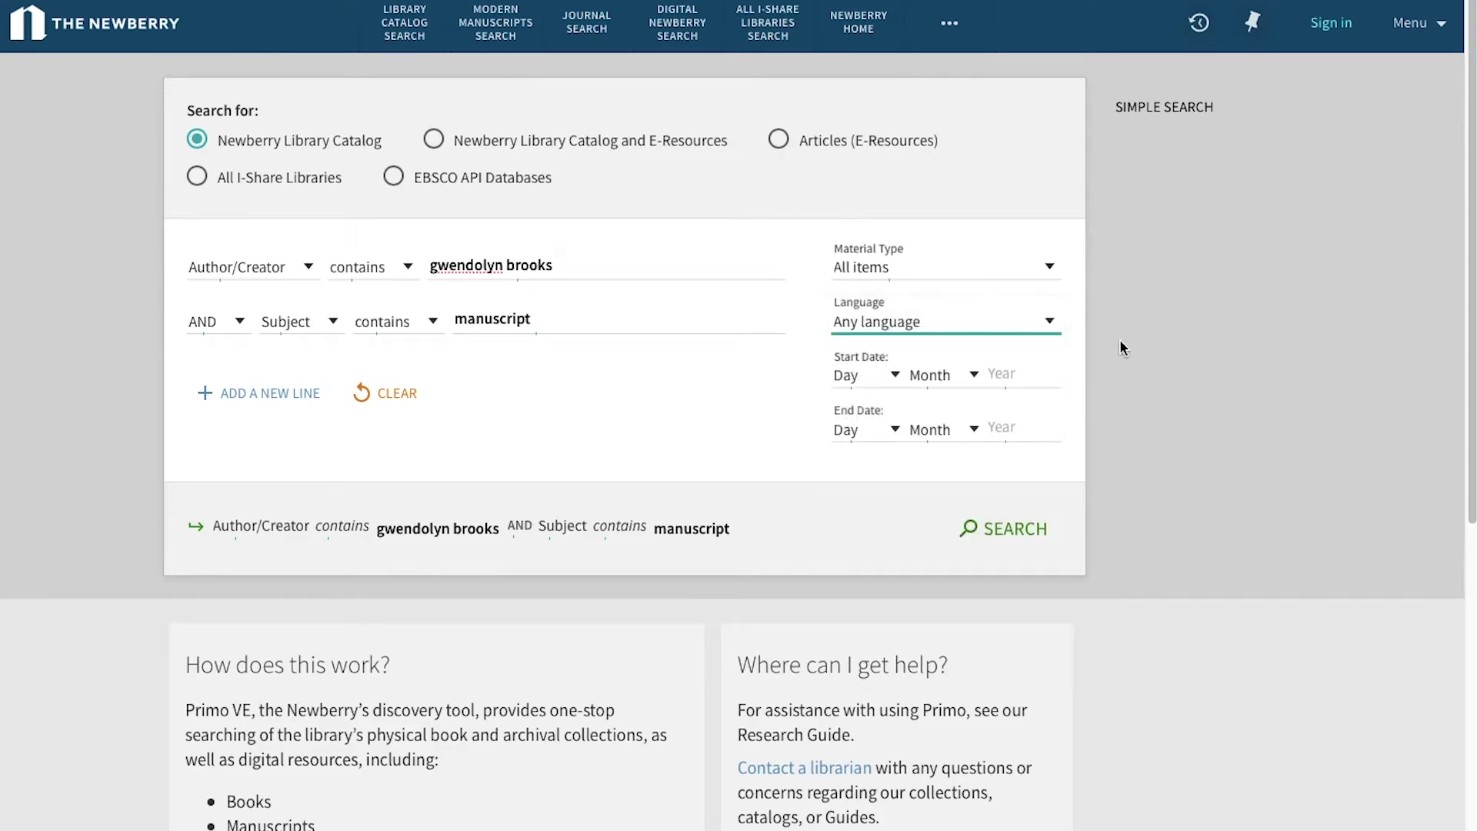
{"action": "left_click", "coordinate": [1014, 377]}
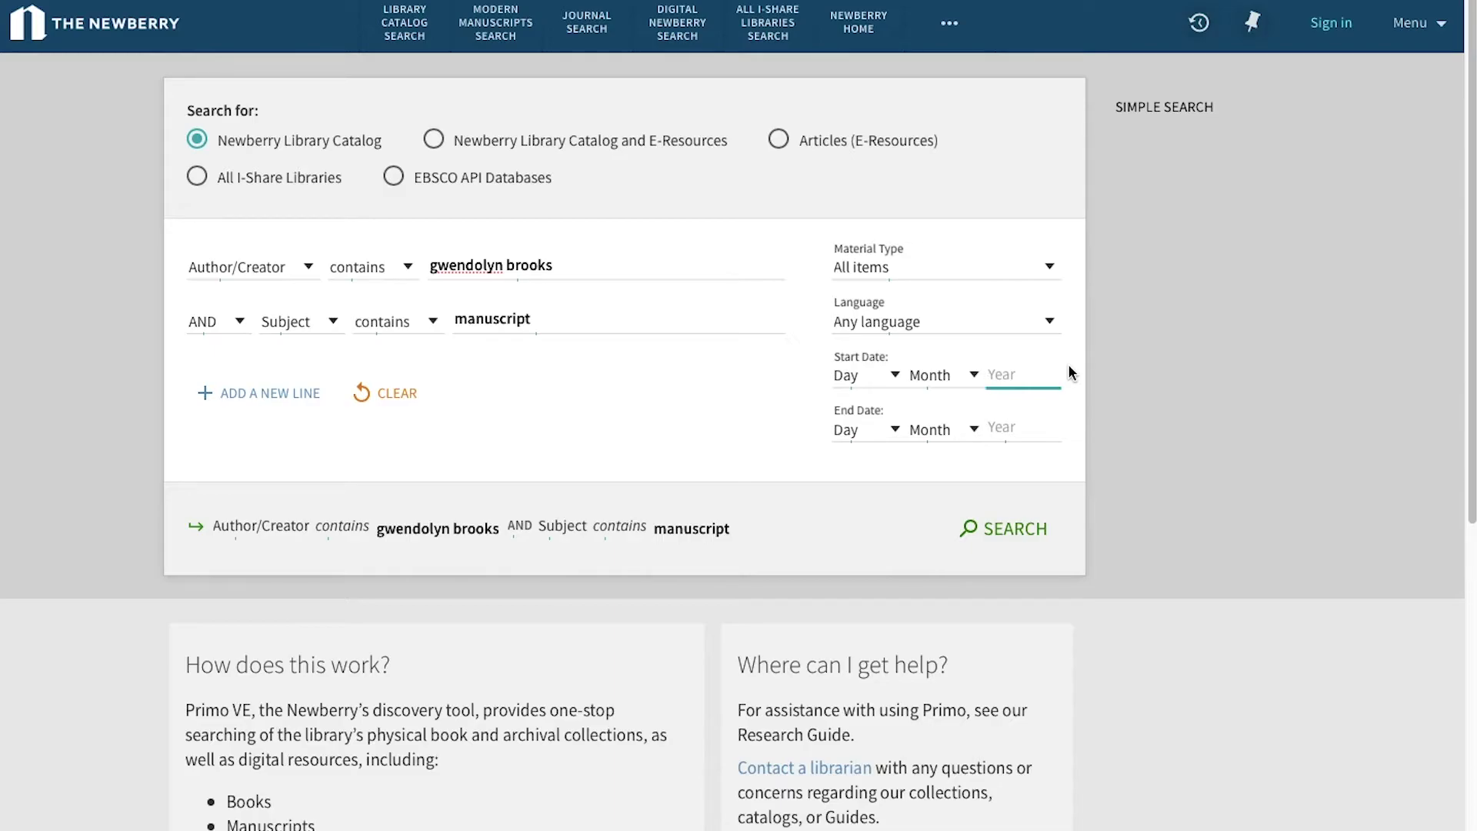
{"action": "type", "text": "1917"}
{"action": "left_click", "coordinate": [1047, 427]}
{"action": "type", "text": "2000"}
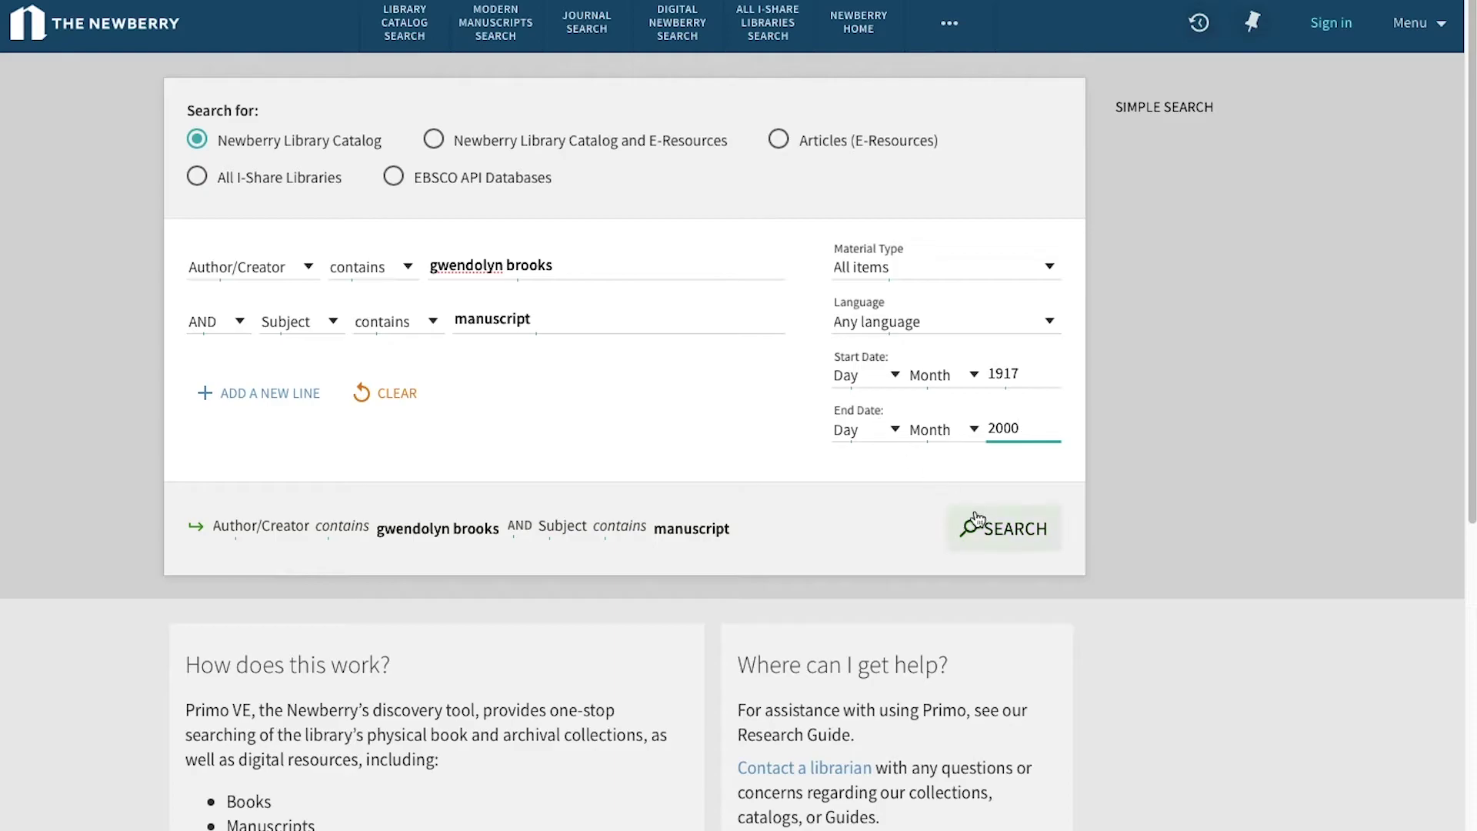
- Run the search and sort the two collection results by Date-oldest
{"action": "left_click", "coordinate": [997, 525]}
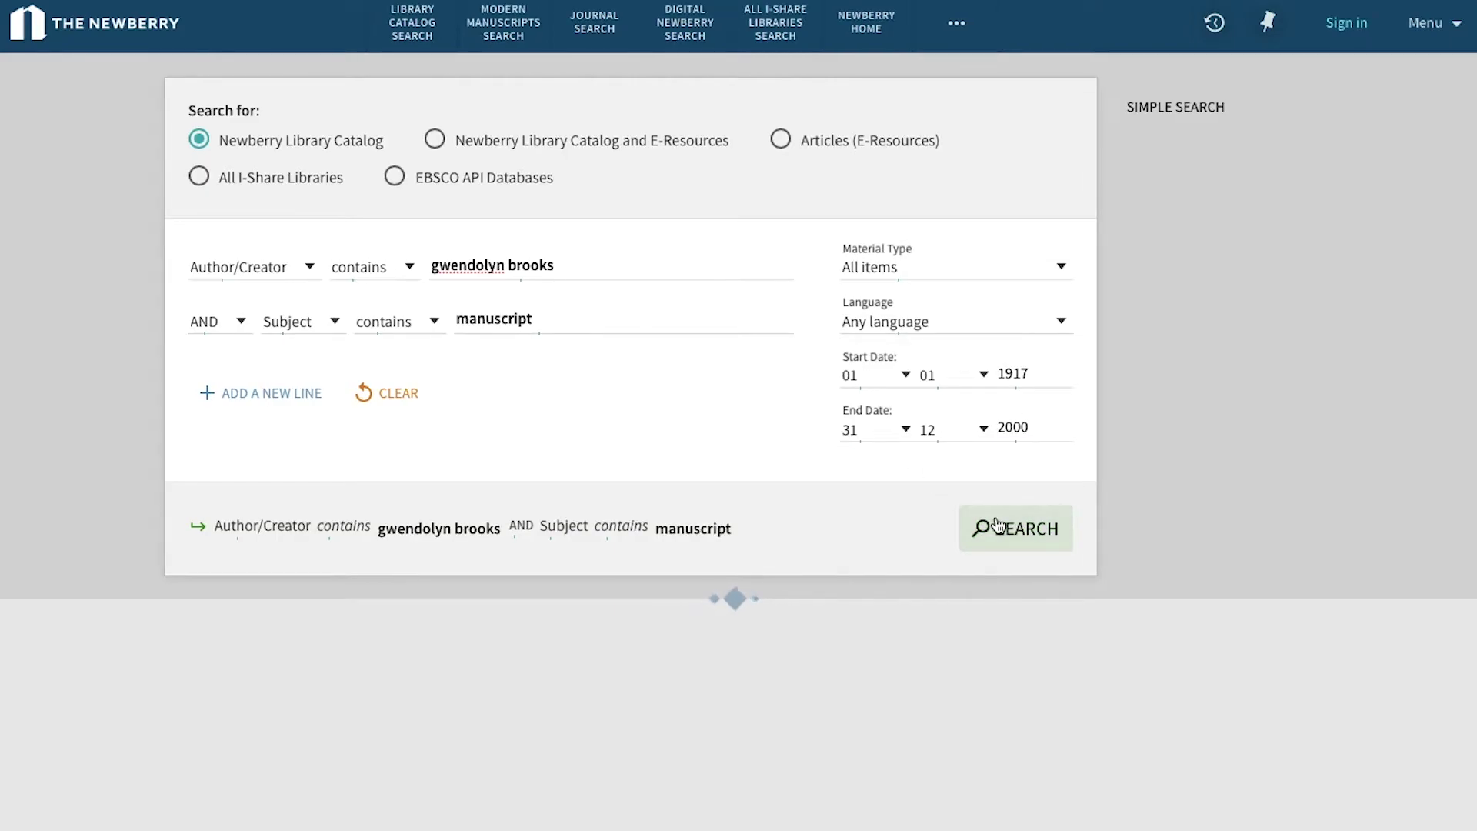
{"action": "scroll", "coordinate": [997, 524], "scroll_direction": "down", "scroll_amount": 3}
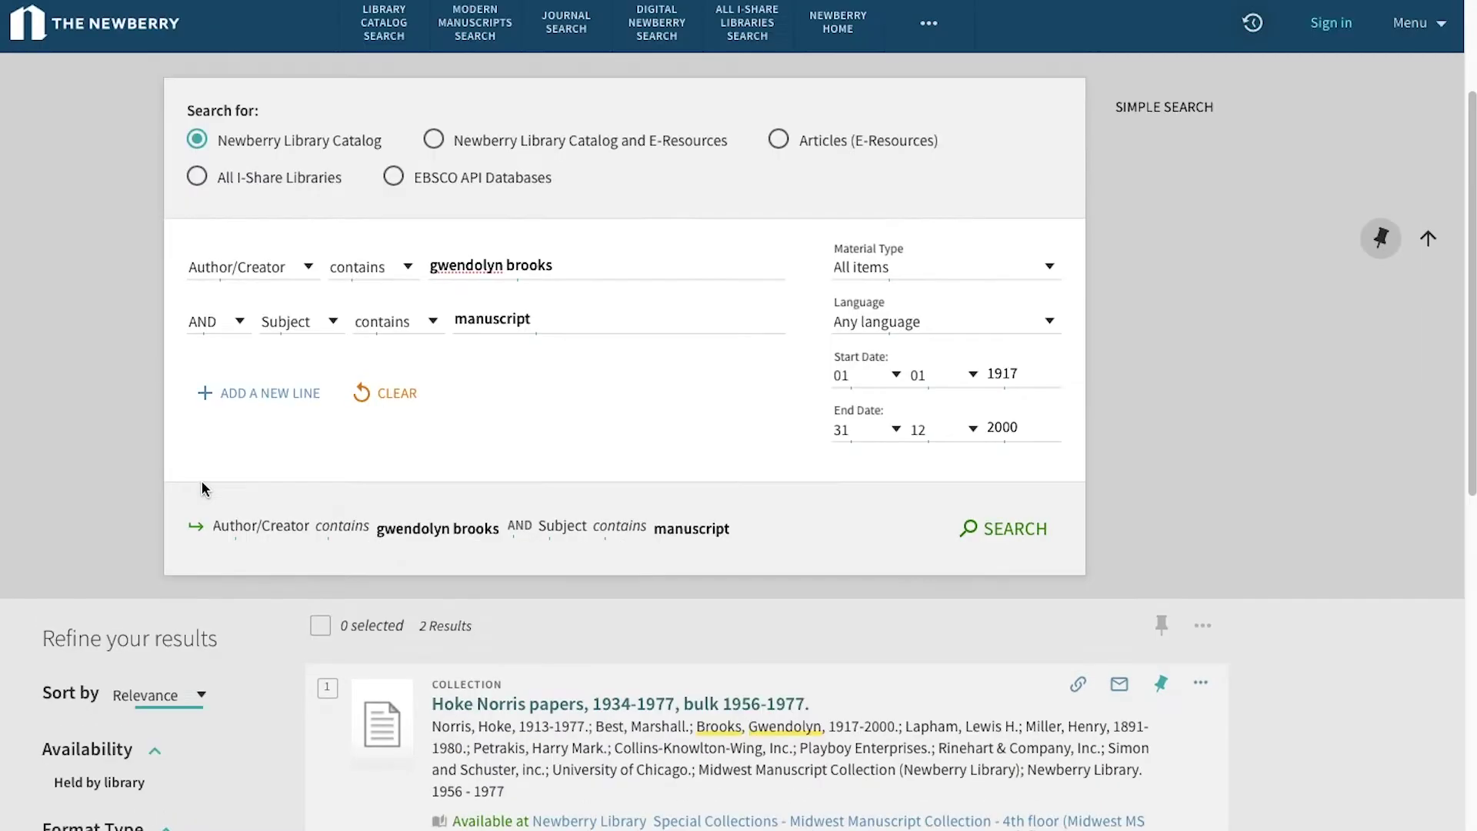
{"action": "left_click", "coordinate": [203, 487]}
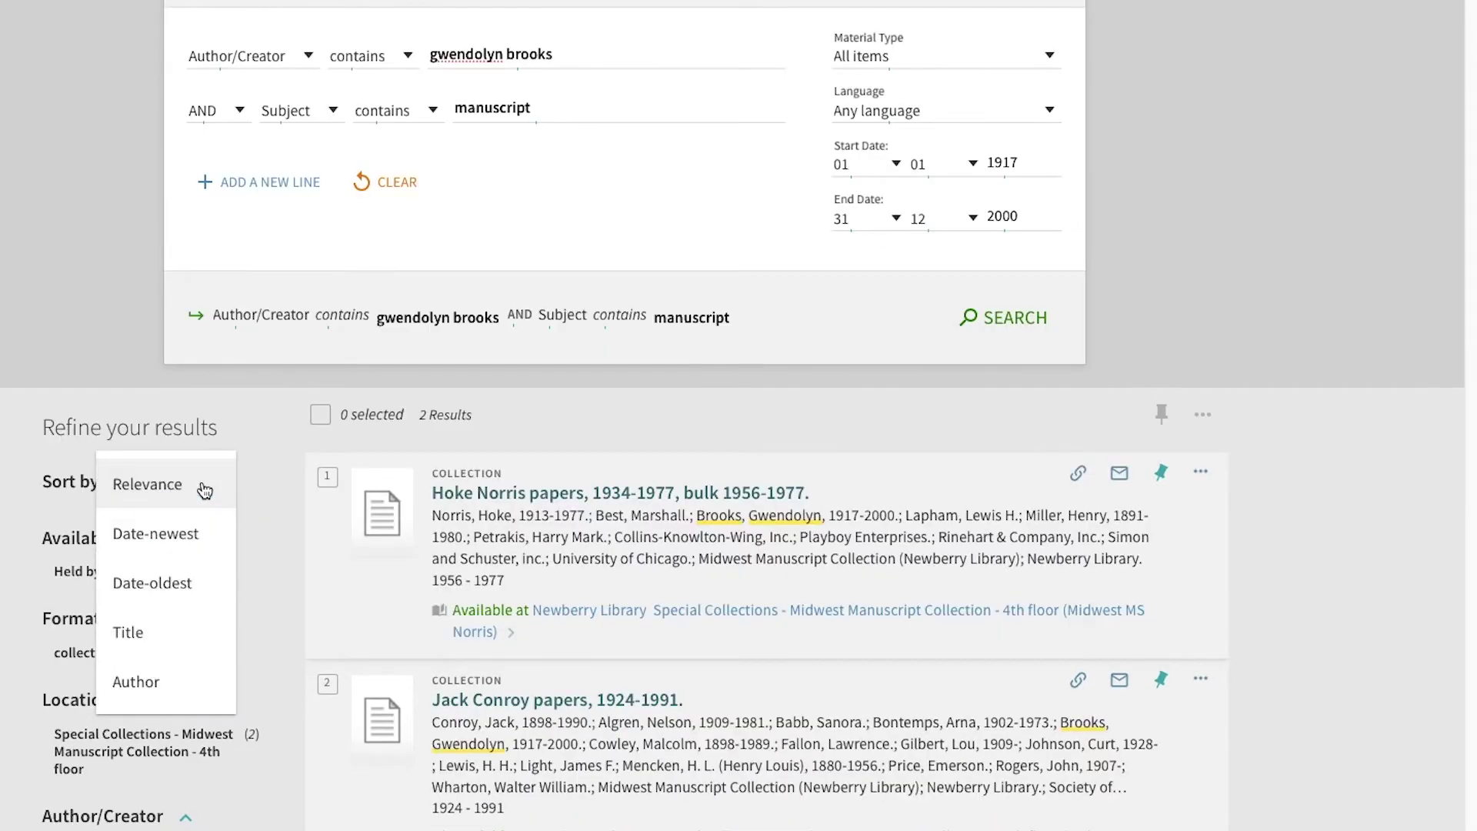
{"action": "left_click", "coordinate": [189, 583]}
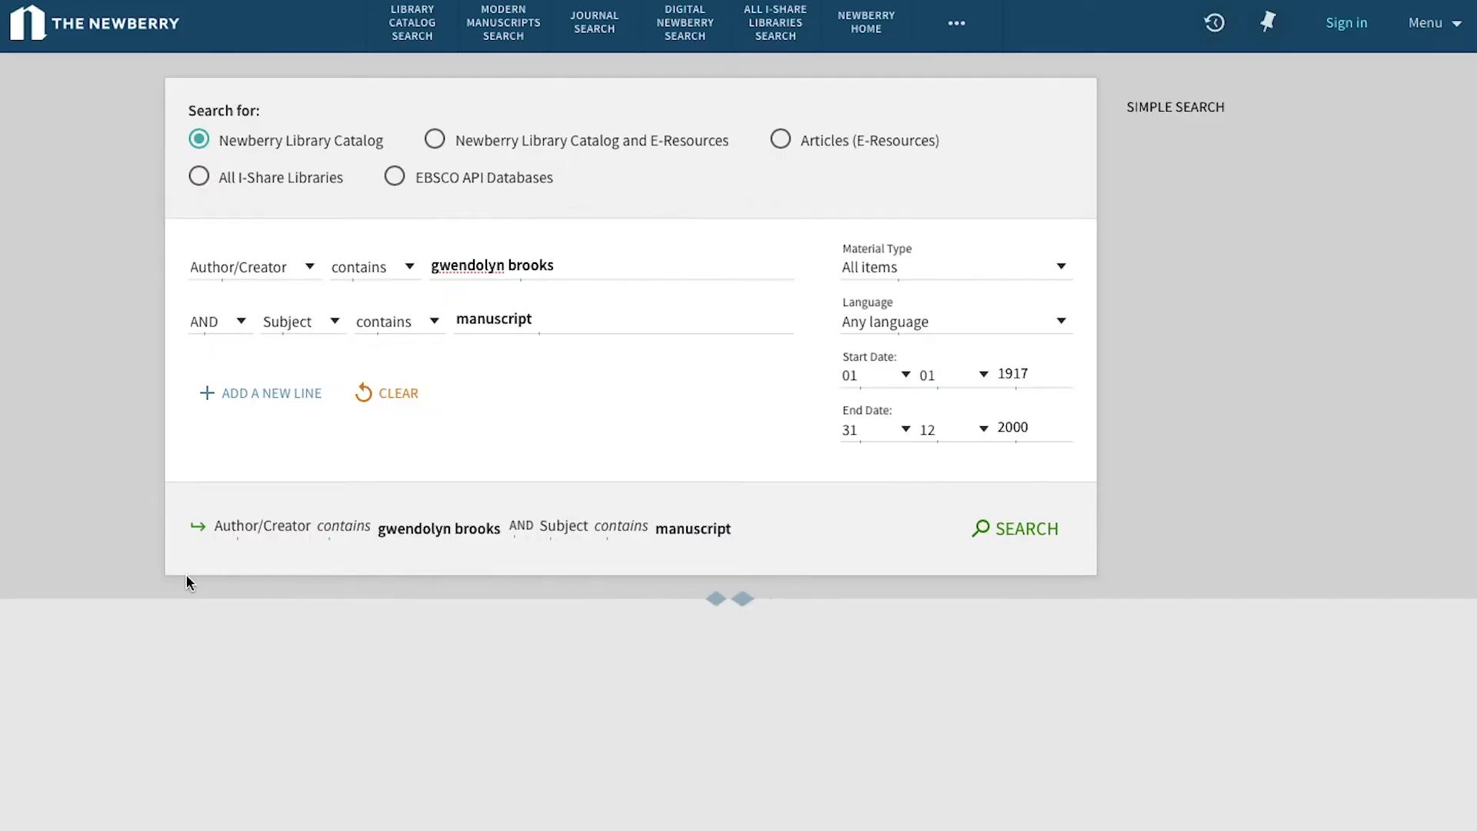
{"action": "scroll", "coordinate": [186, 577], "scroll_direction": "down", "scroll_amount": 3}
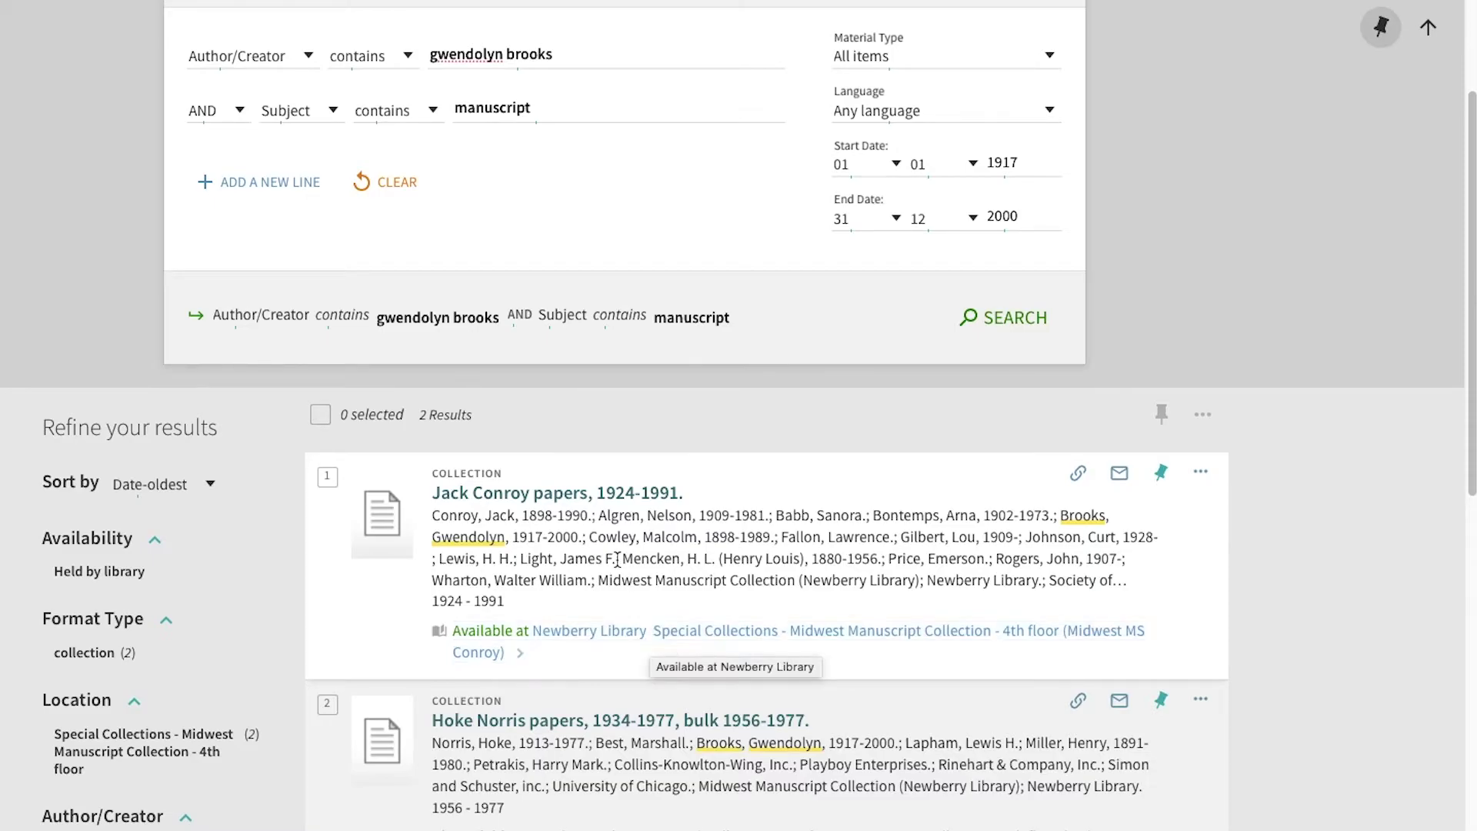
- Open the Jack Conroy papers, 1924-1991 record and display its permalink
{"action": "left_click", "coordinate": [573, 498]}
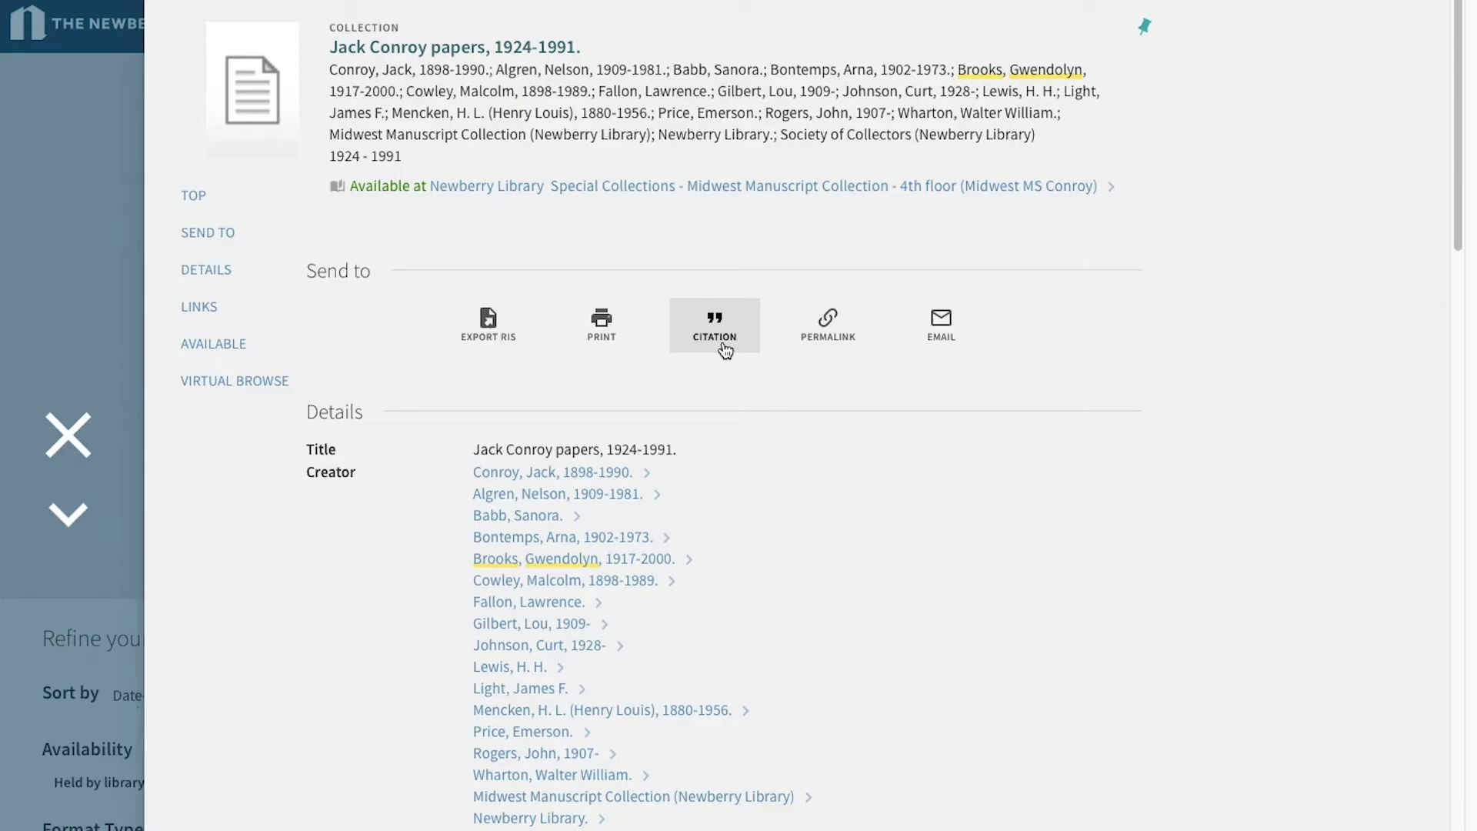
{"action": "left_click", "coordinate": [827, 347]}
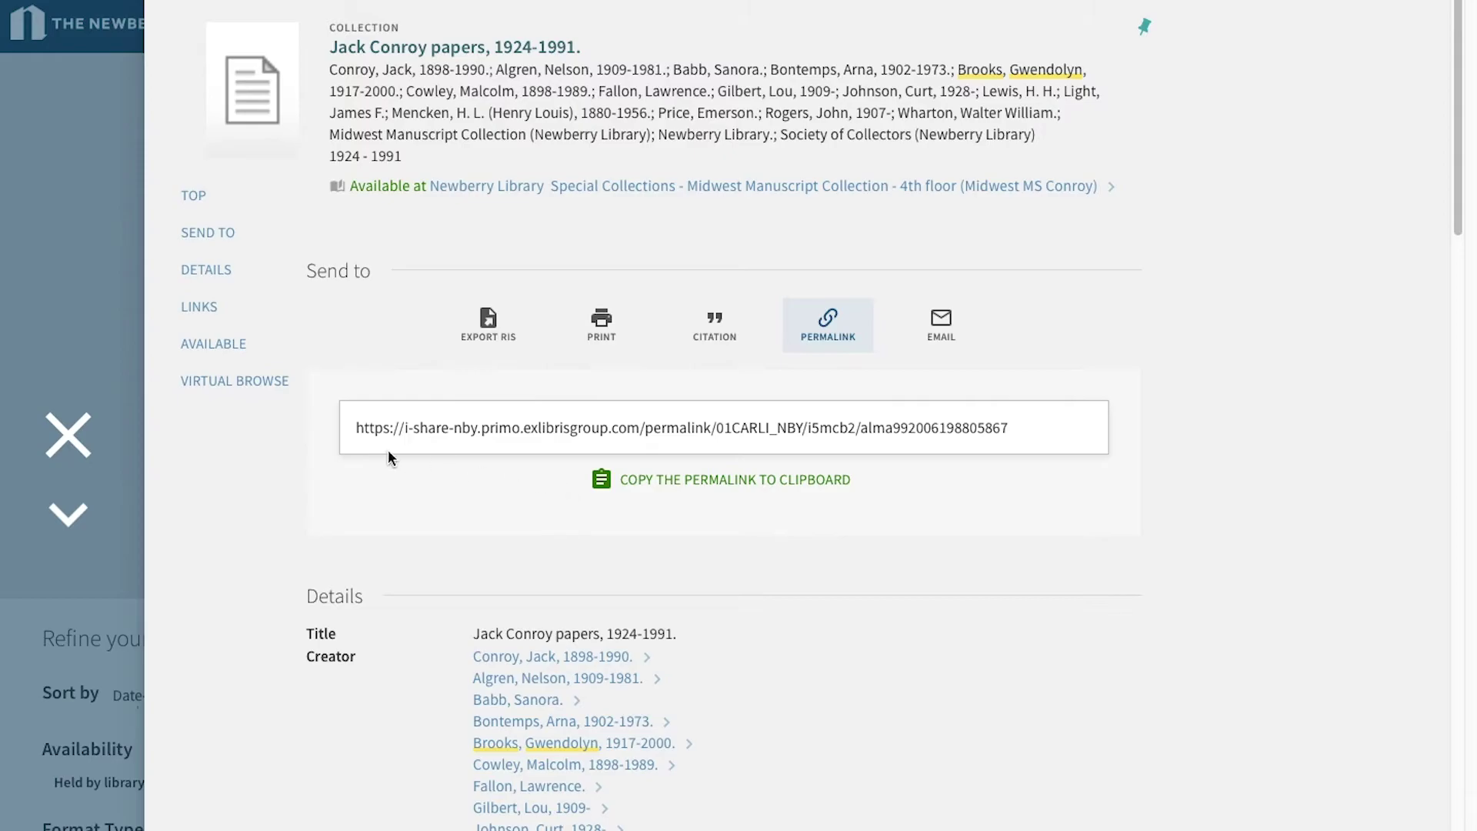
- Jump to the record's Available section and bring the Finding aid link into view
{"action": "left_click", "coordinate": [223, 350]}
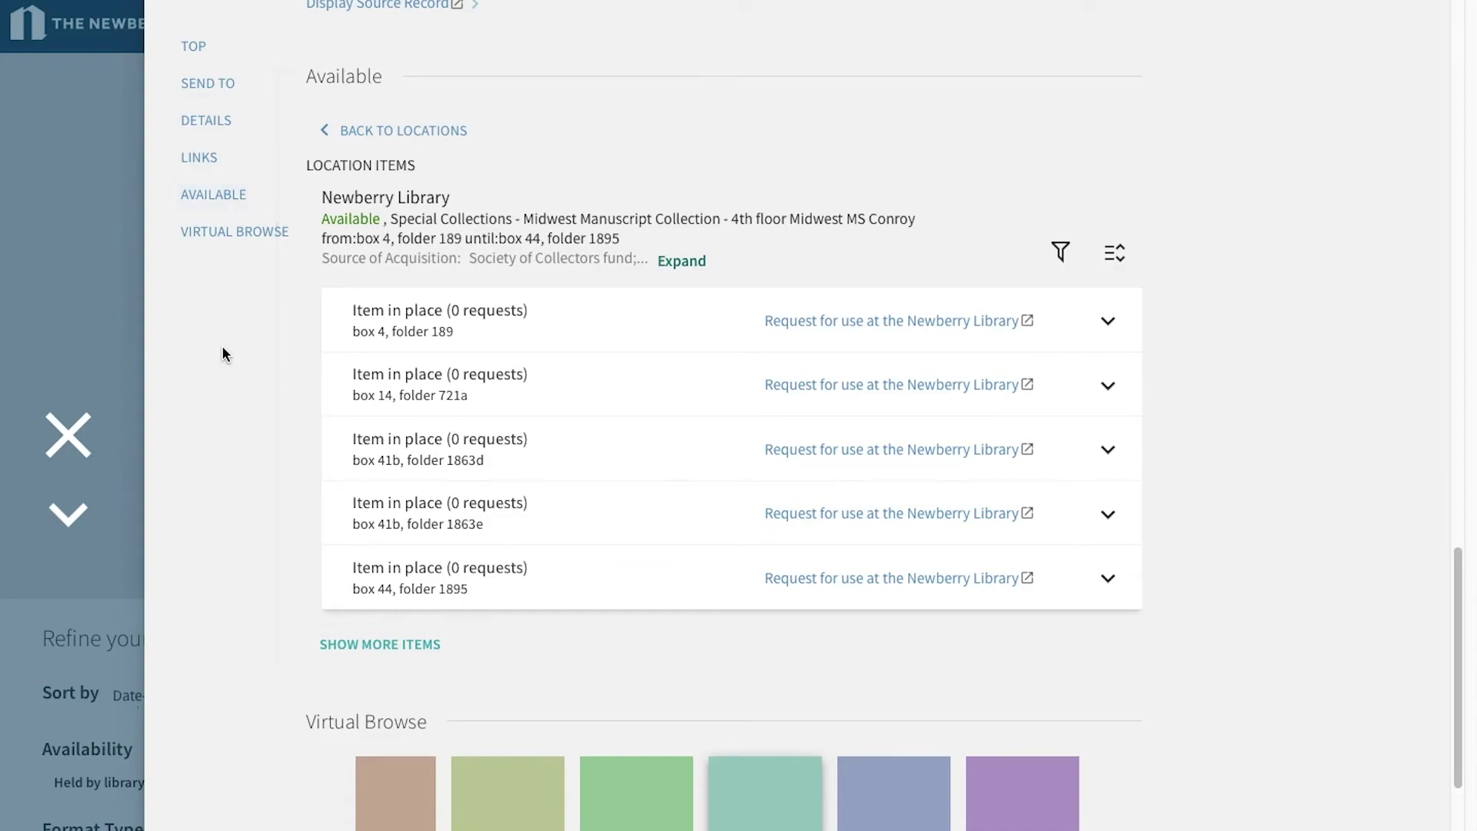
{"action": "scroll", "coordinate": [222, 348], "scroll_direction": "up", "scroll_amount": 1}
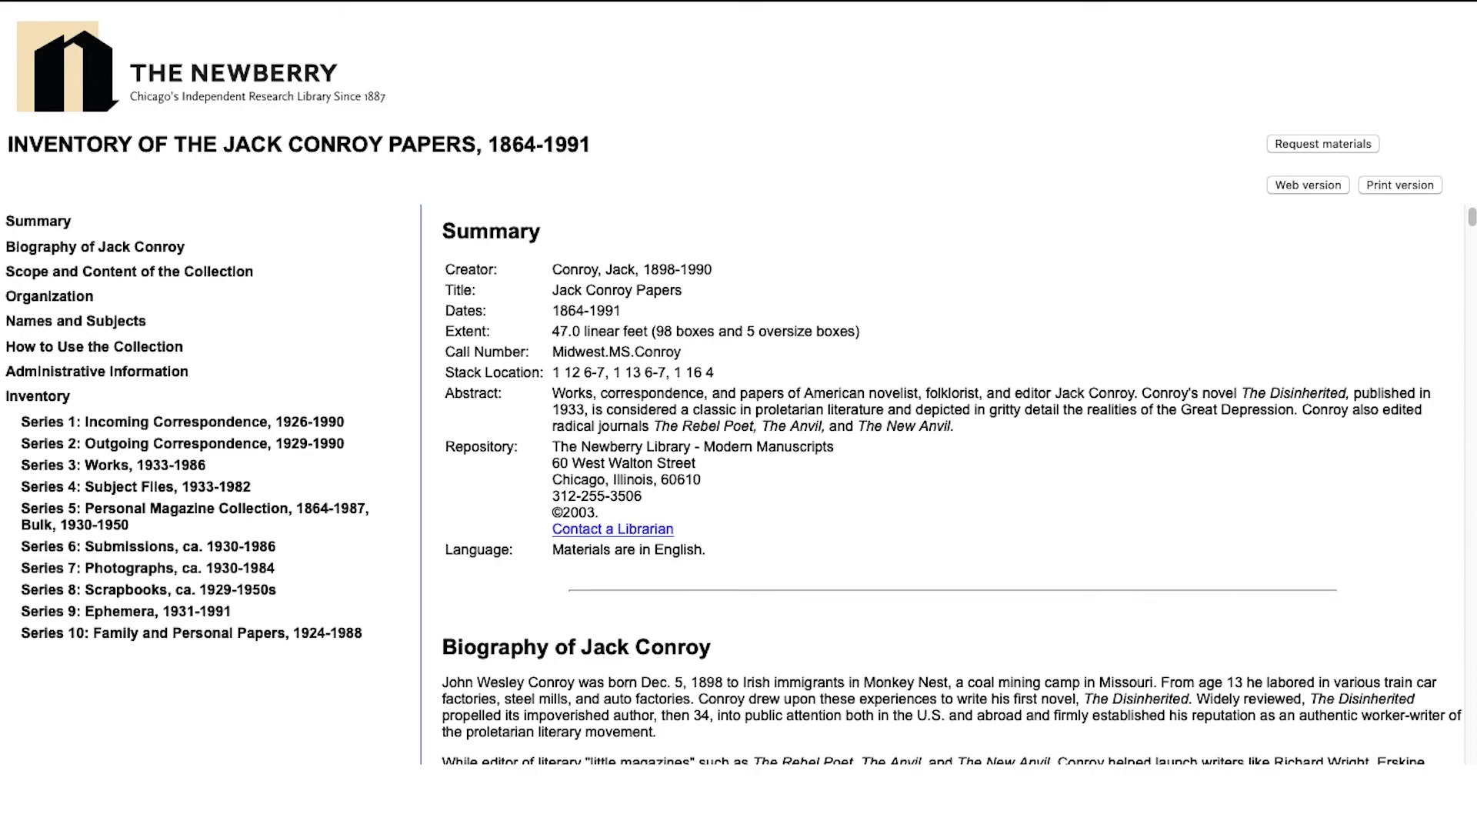
- Close the Jack Conroy Papers inventory tab to return to the catalog record
{"action": "key", "text": "ctrl+w"}
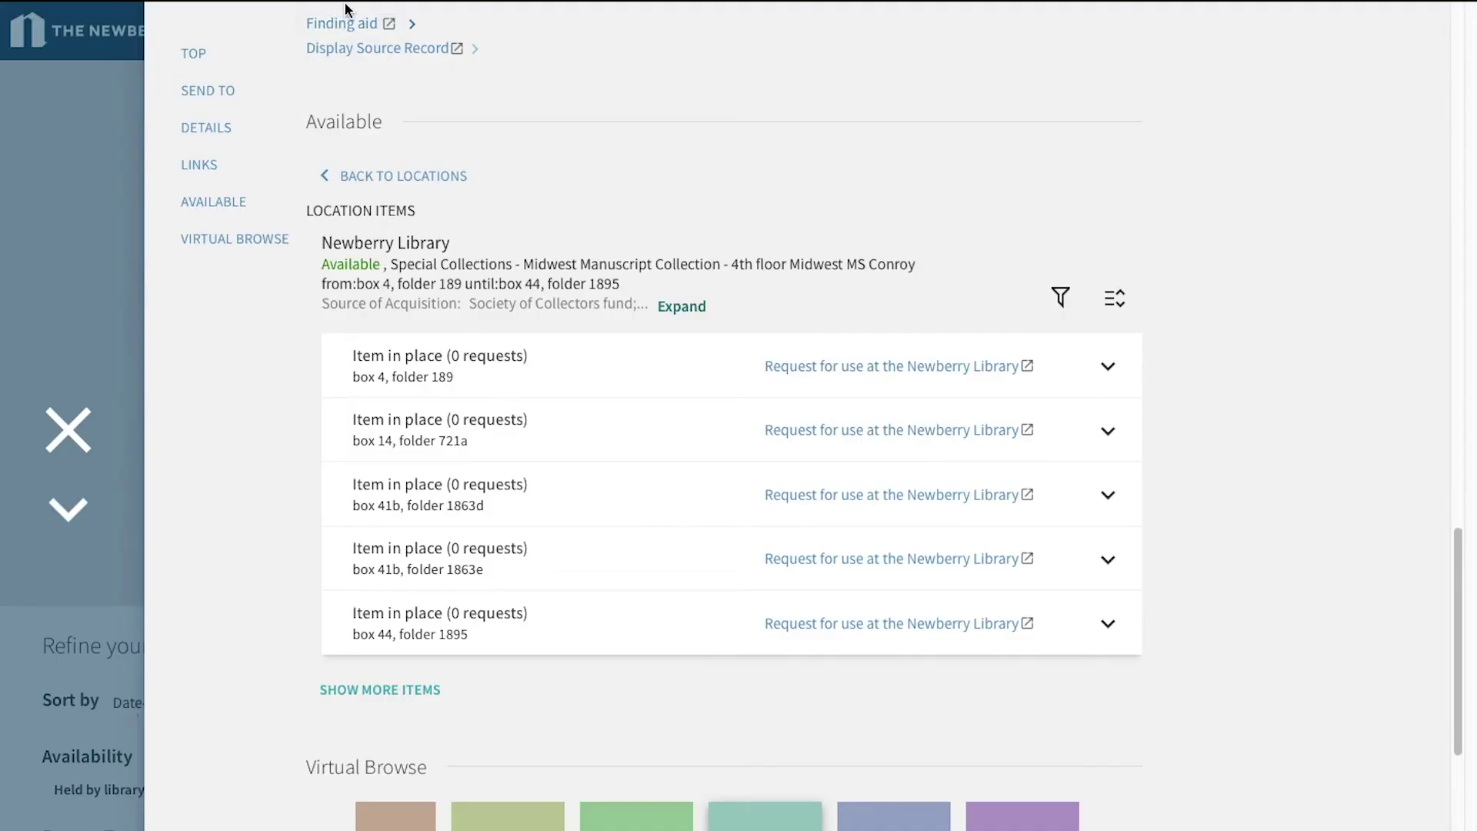
- Close the Jack Conroy record and return to the Library Catalog Search home page
{"action": "left_click", "coordinate": [80, 420]}
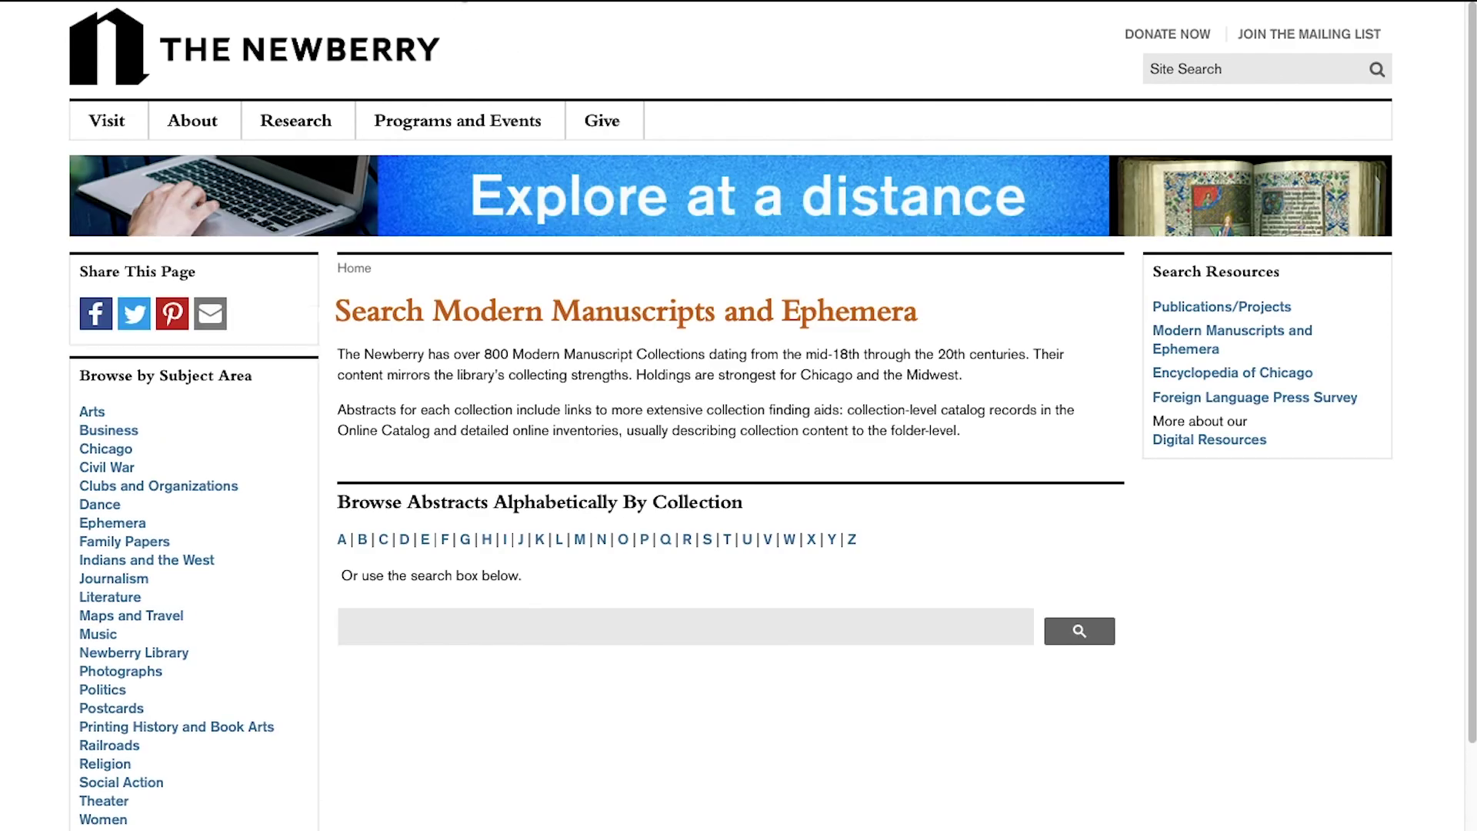
{"action": "left_click", "coordinate": [462, 2]}
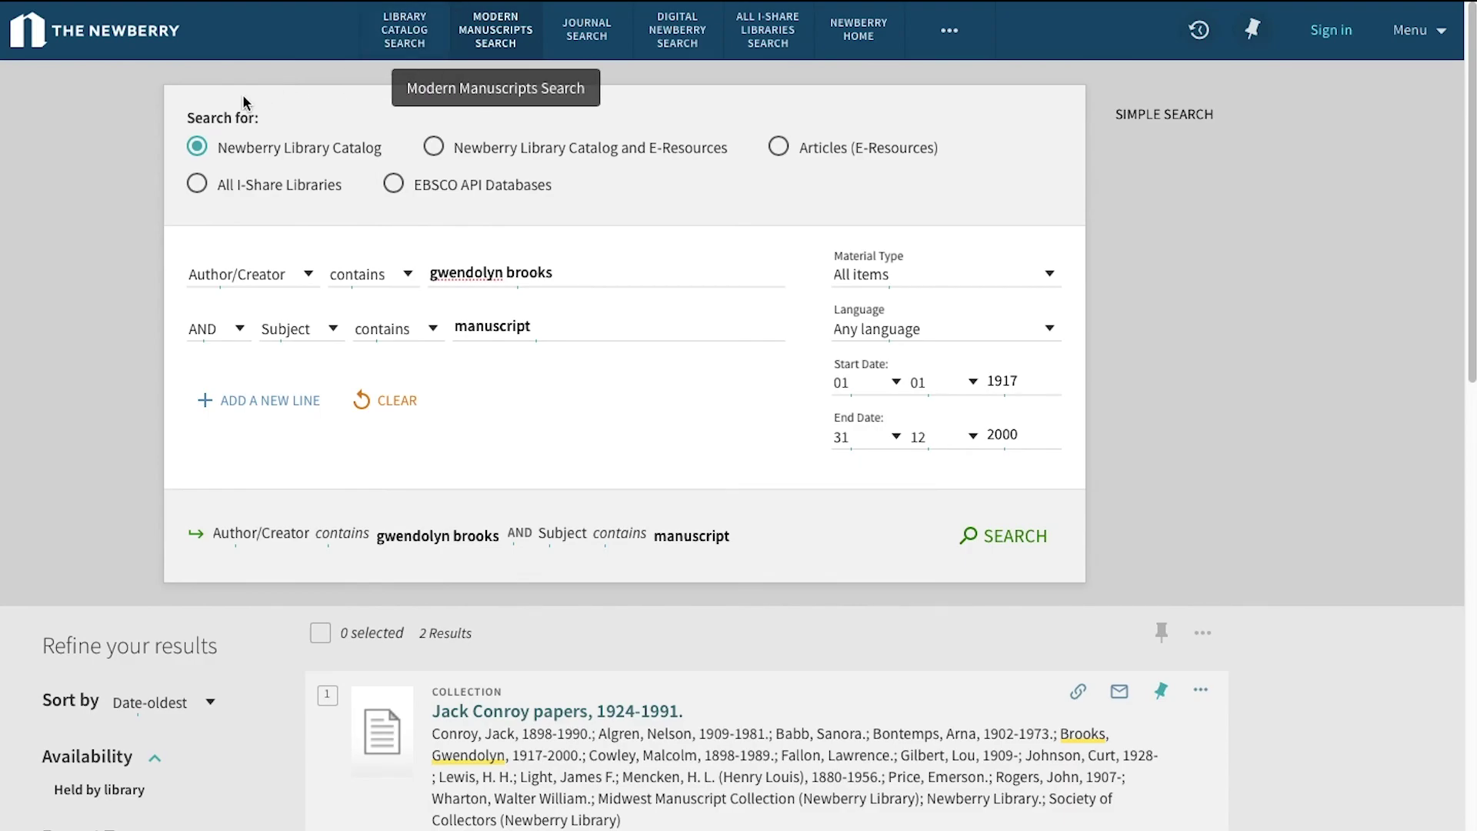
{"action": "left_click", "coordinate": [404, 34]}
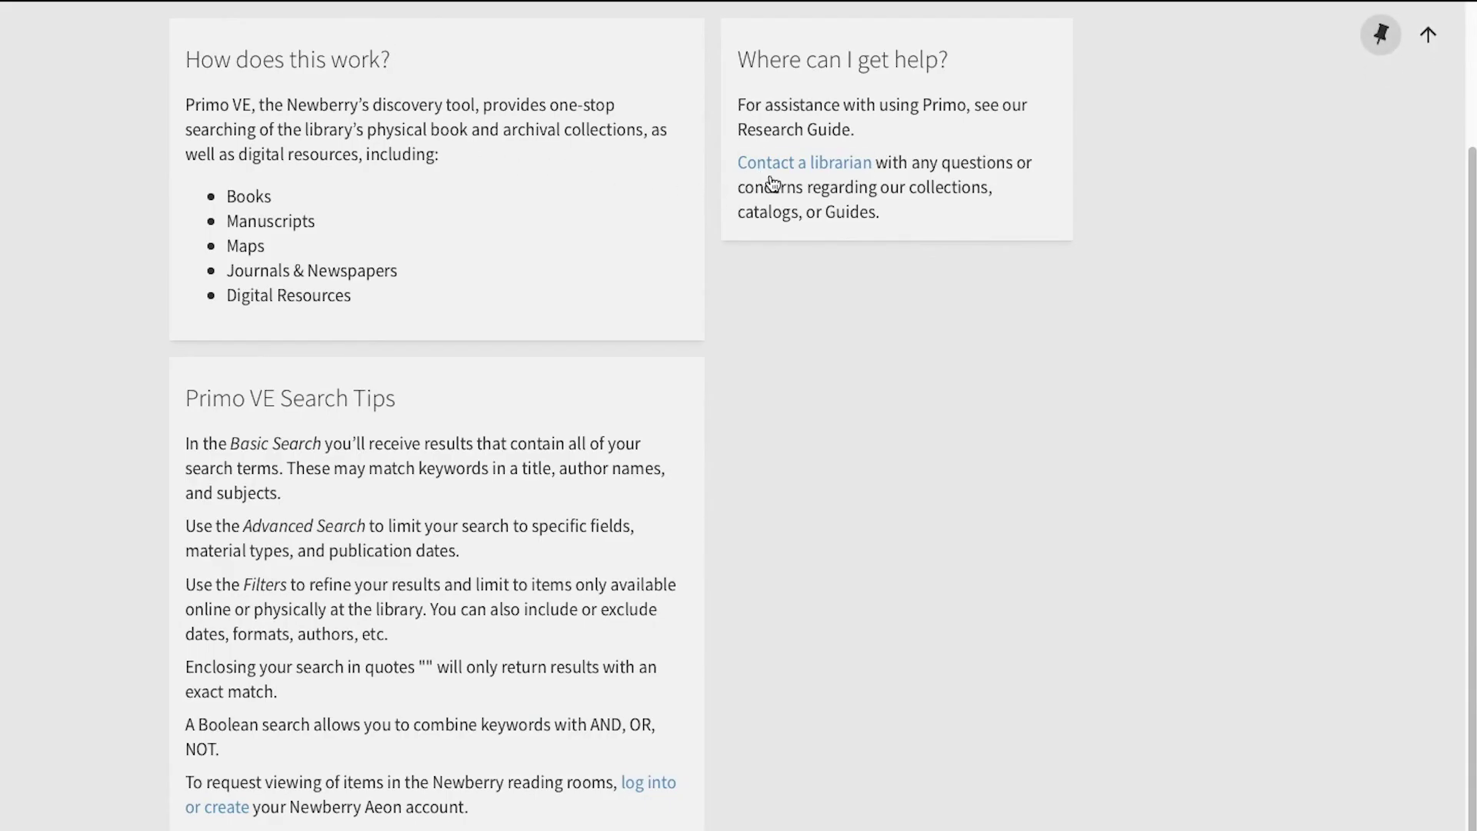